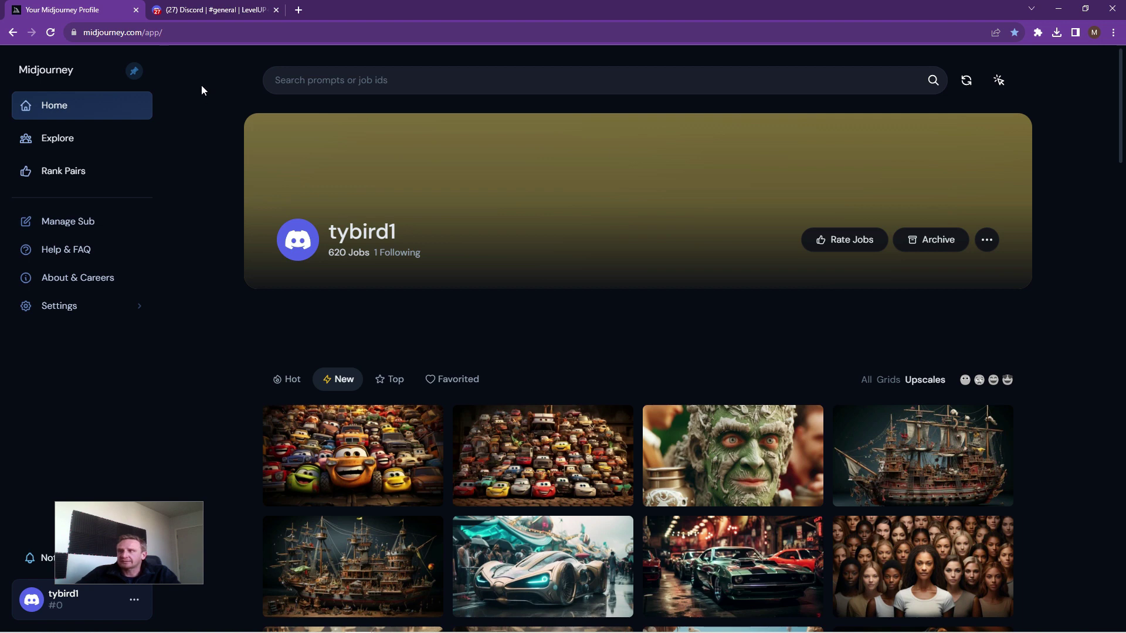
- Switch to Discord's general channel showing the tiny-characters crowd prompt
click(223, 12)
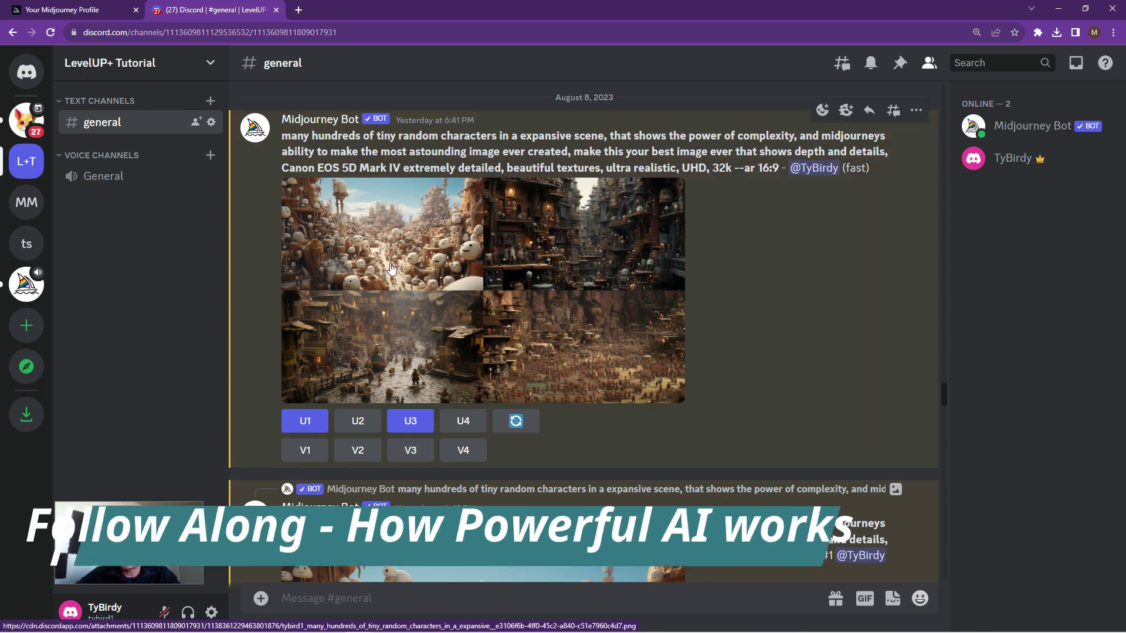
scroll(464, 251, up, 3)
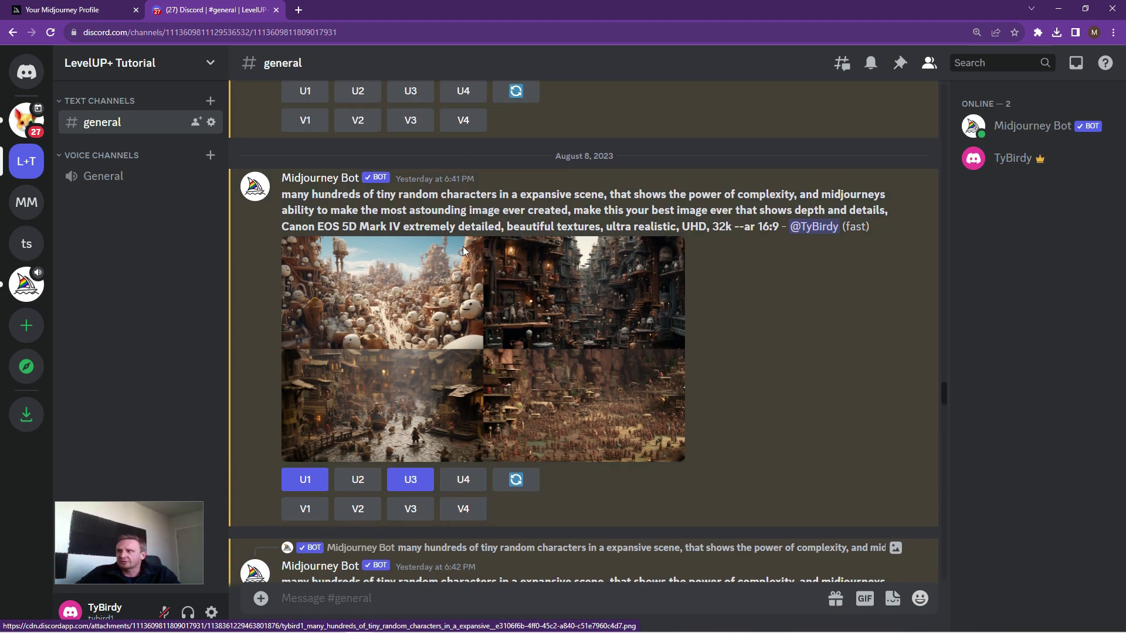
scroll(464, 251, down, 3)
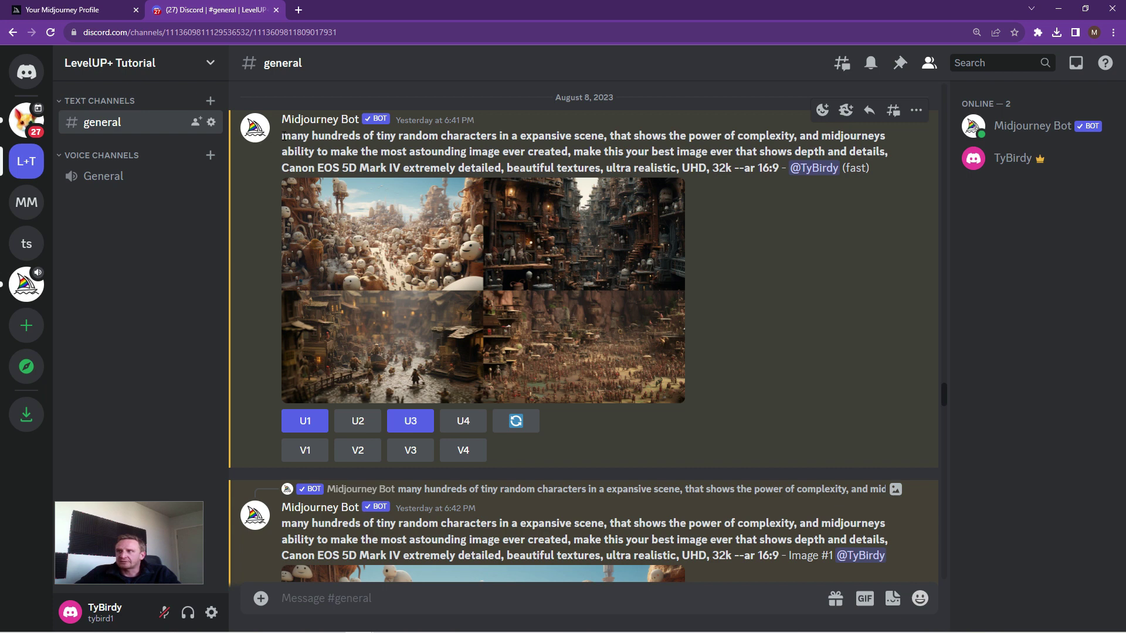
- Highlight 'many hundreds', 'expansive scene', 'make this your best image' and 'Canon EOS 5D Mark', then view the grid enlarged
drag(280, 136, 354, 137)
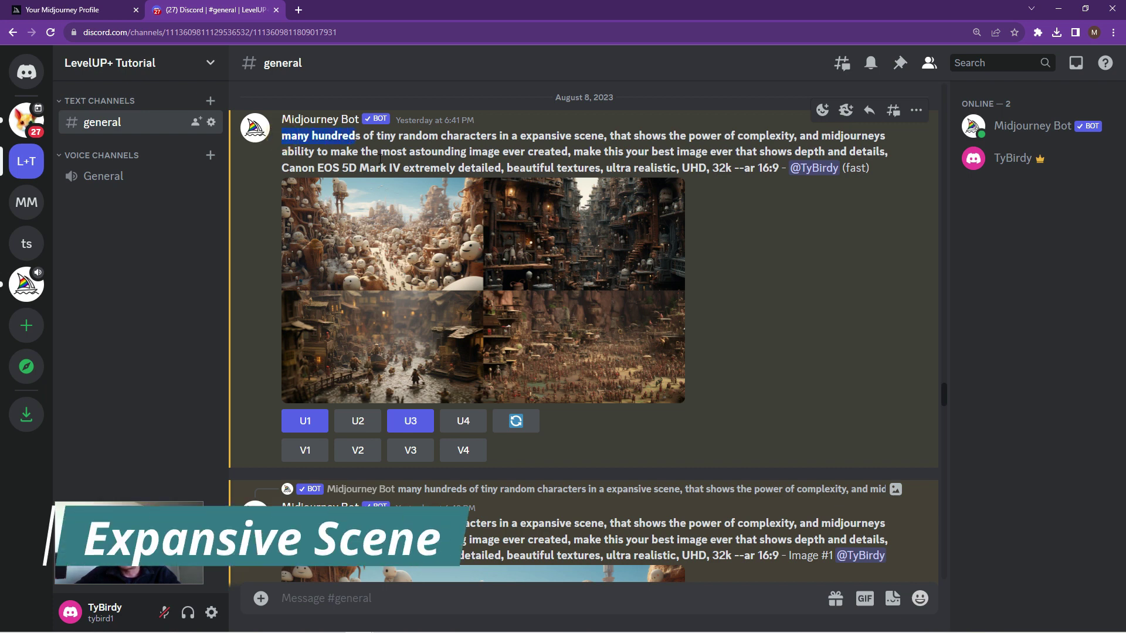
drag(512, 136, 610, 138)
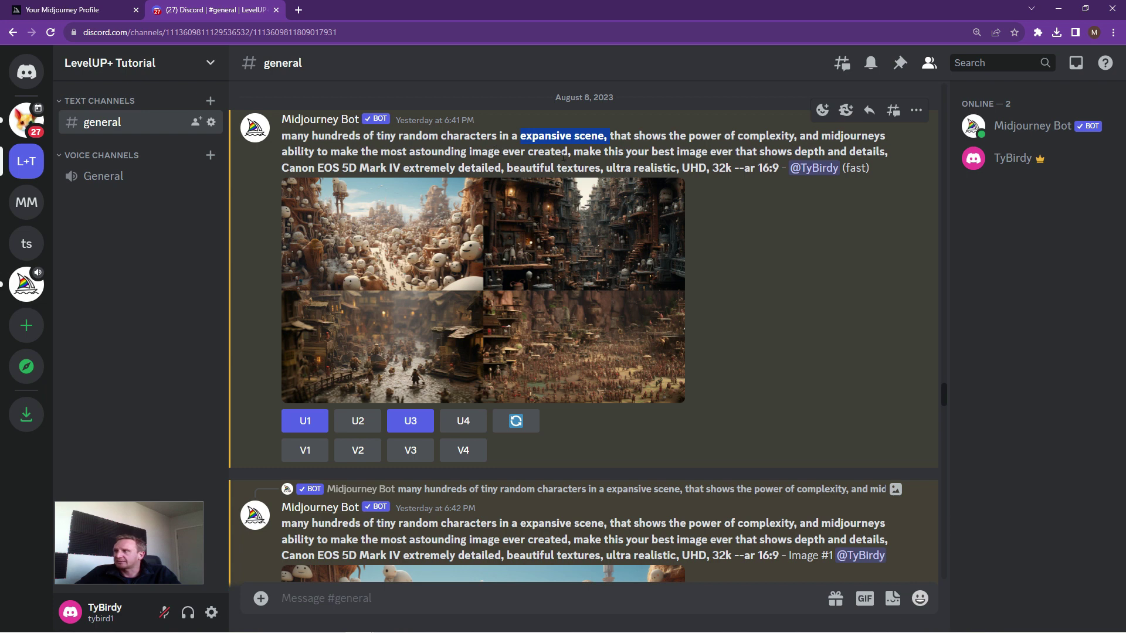
drag(502, 151, 720, 153)
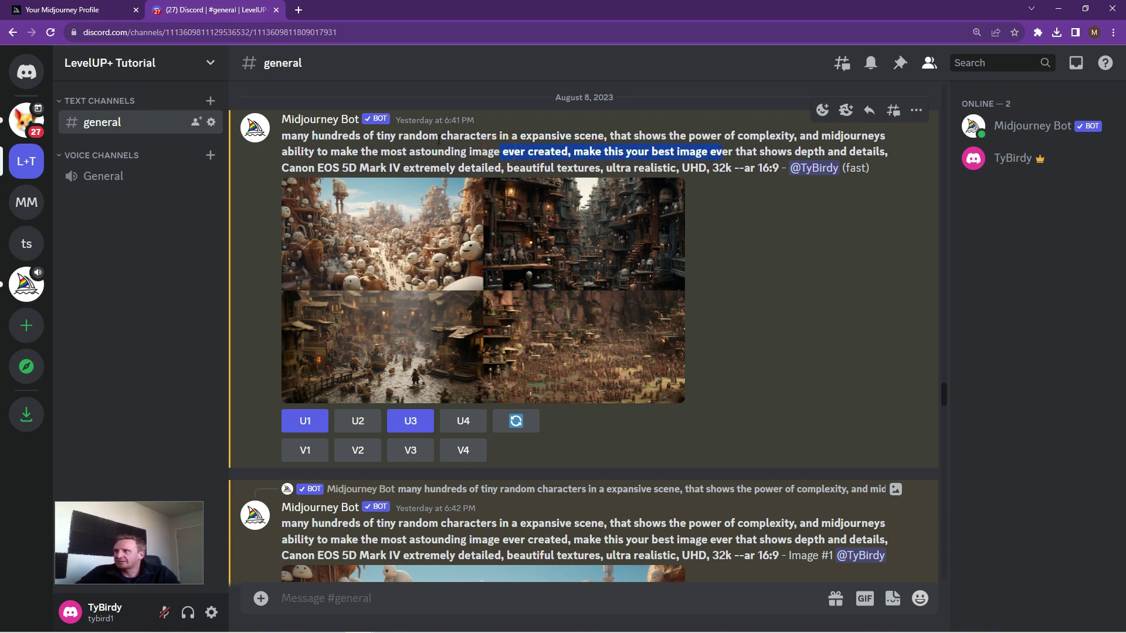
drag(283, 168, 387, 168)
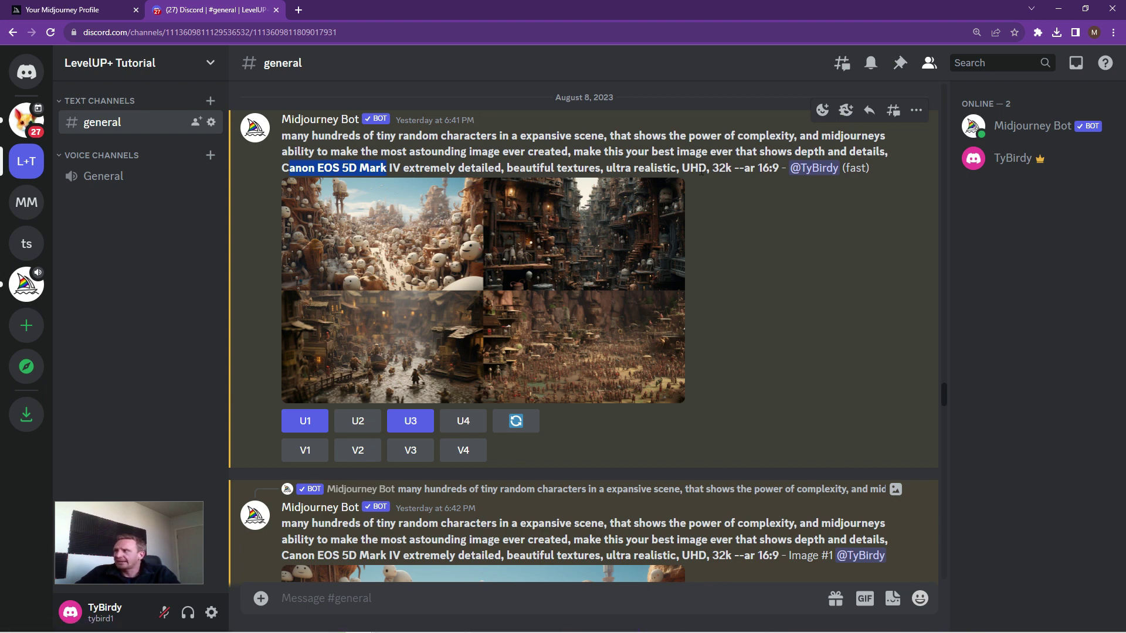
click(476, 283)
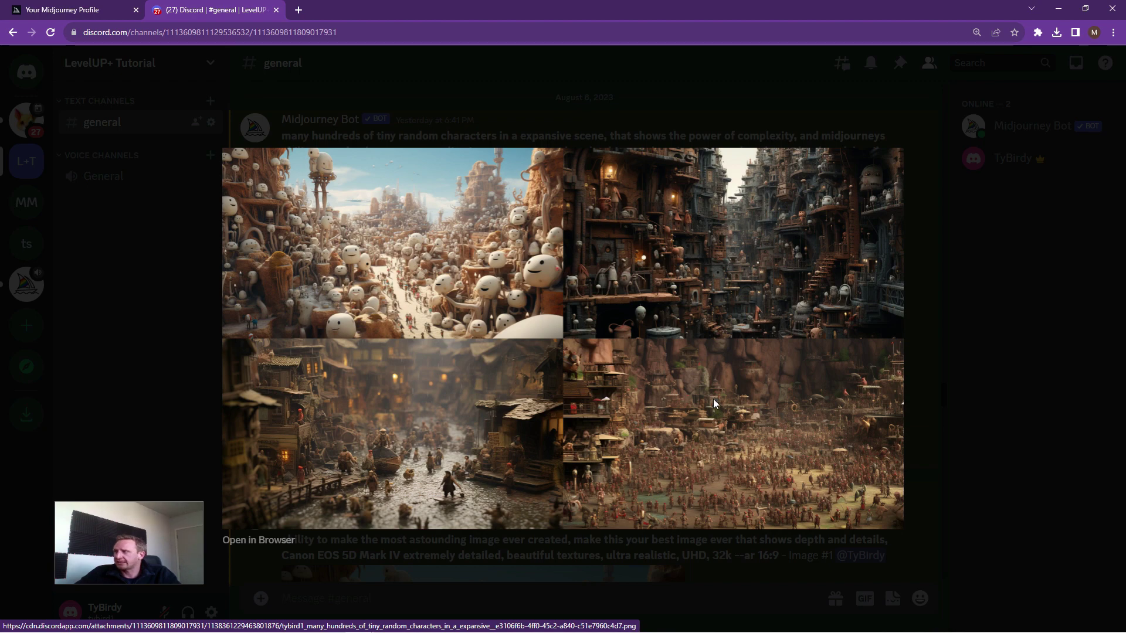
click(914, 333)
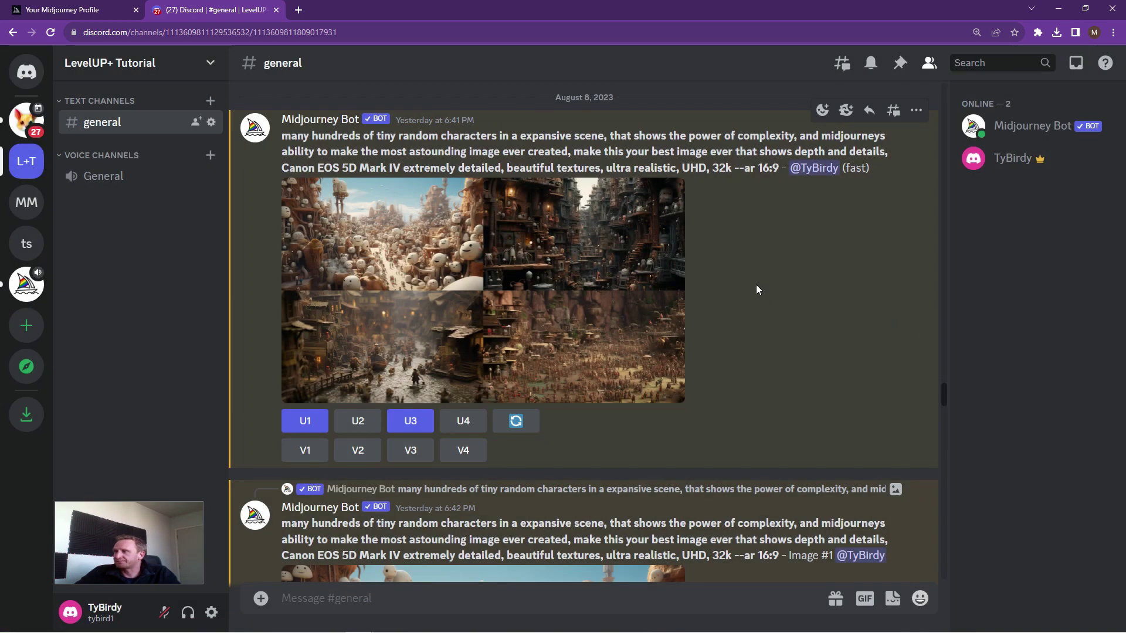
- View the upscaled Image #1 enlarged, then close it
scroll(781, 291, down, 1)
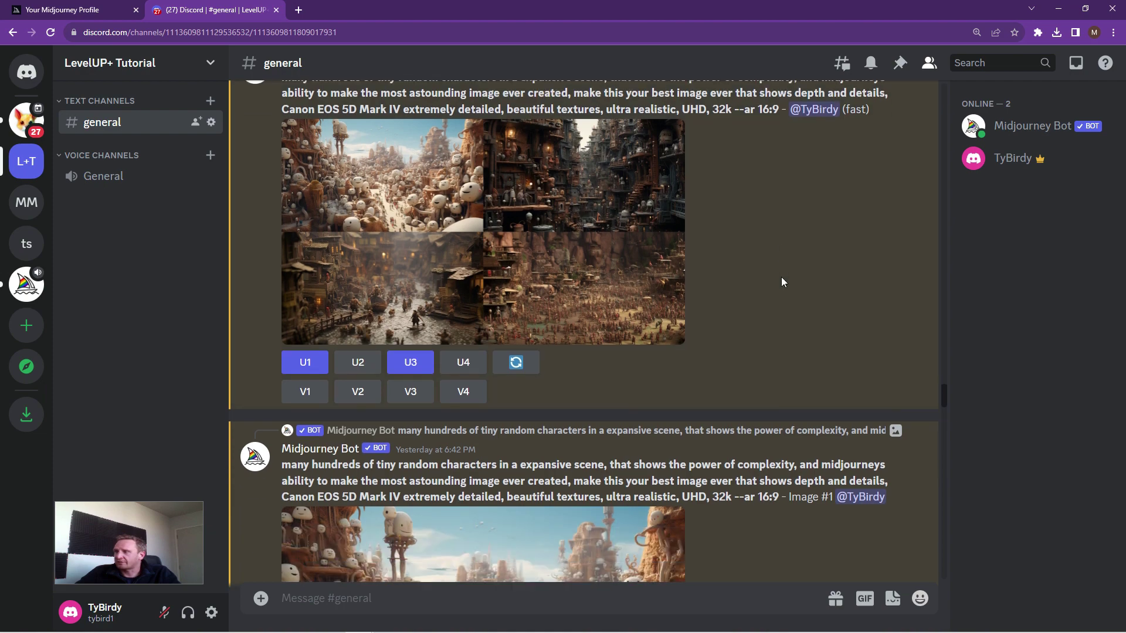
scroll(781, 281, down, 5)
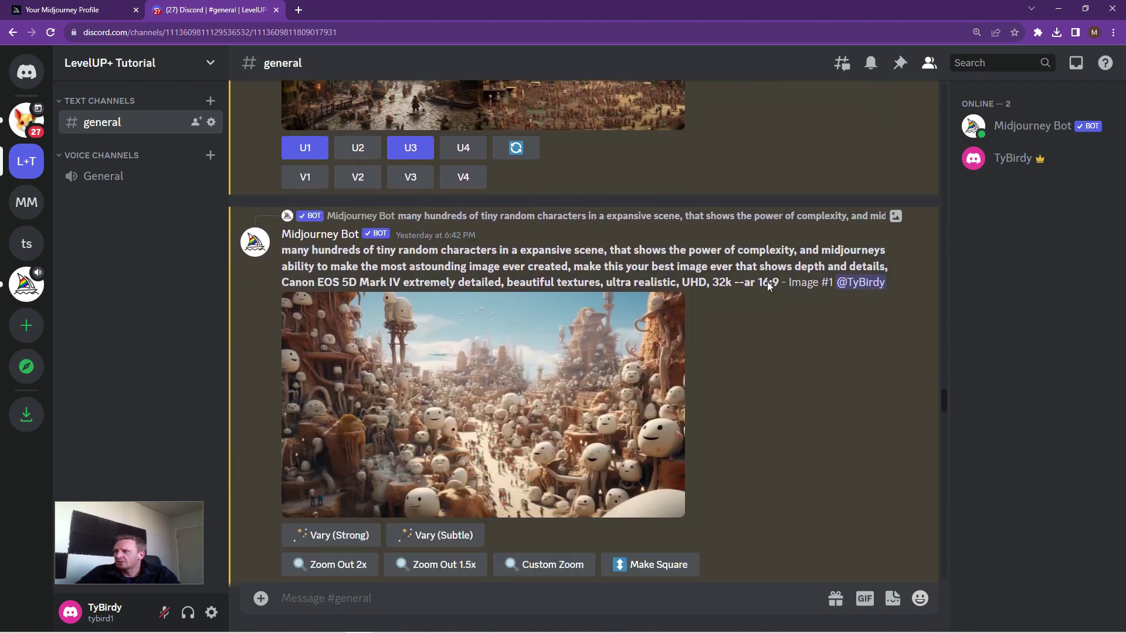
click(478, 322)
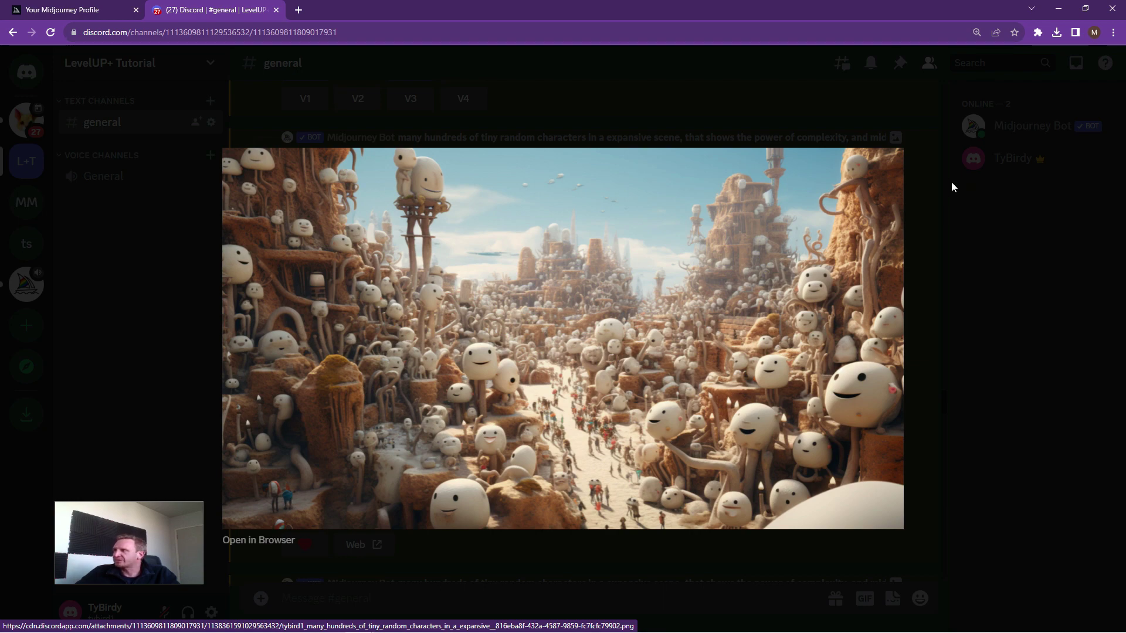
click(917, 178)
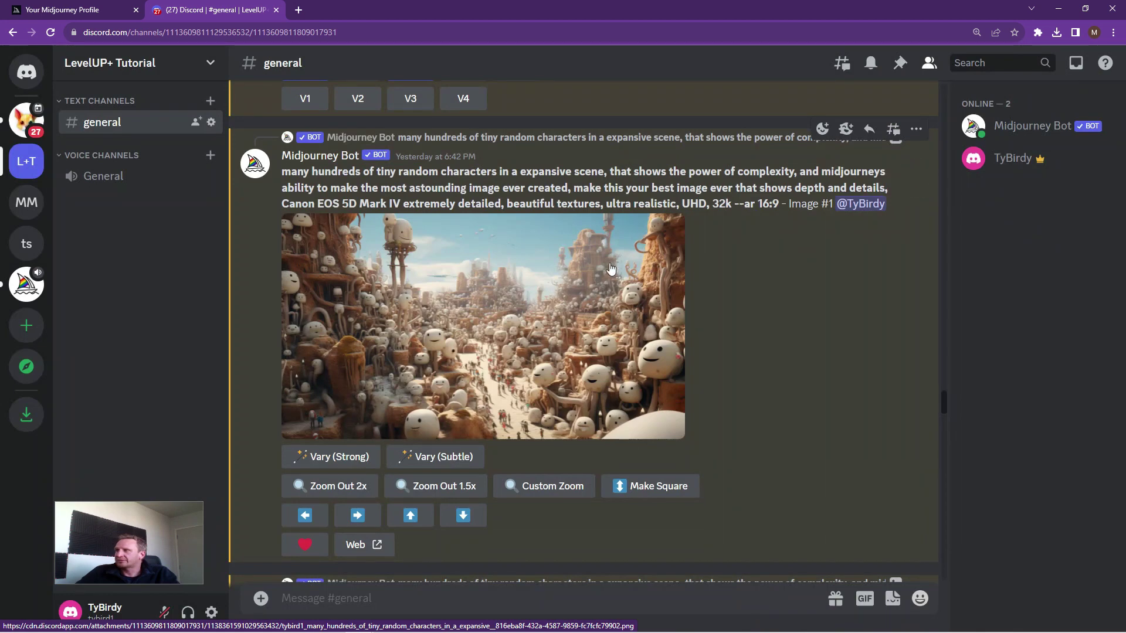
- Enlarge the upscaled Image #3 rainy miniature street scene
scroll(539, 248, down, 4)
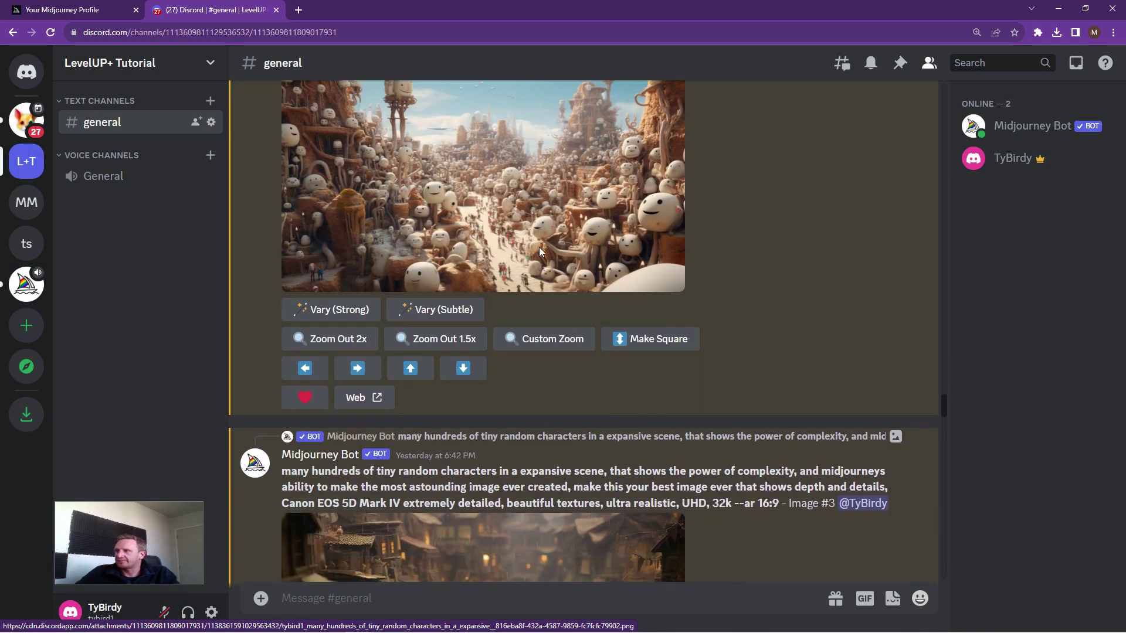
scroll(544, 247, down, 3)
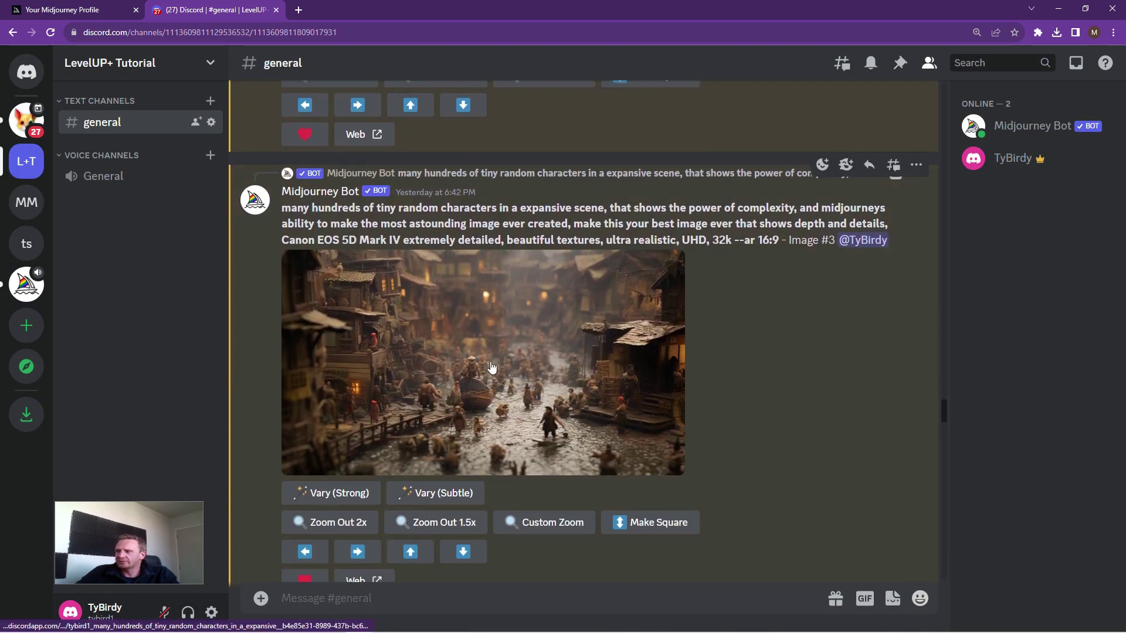
click(491, 360)
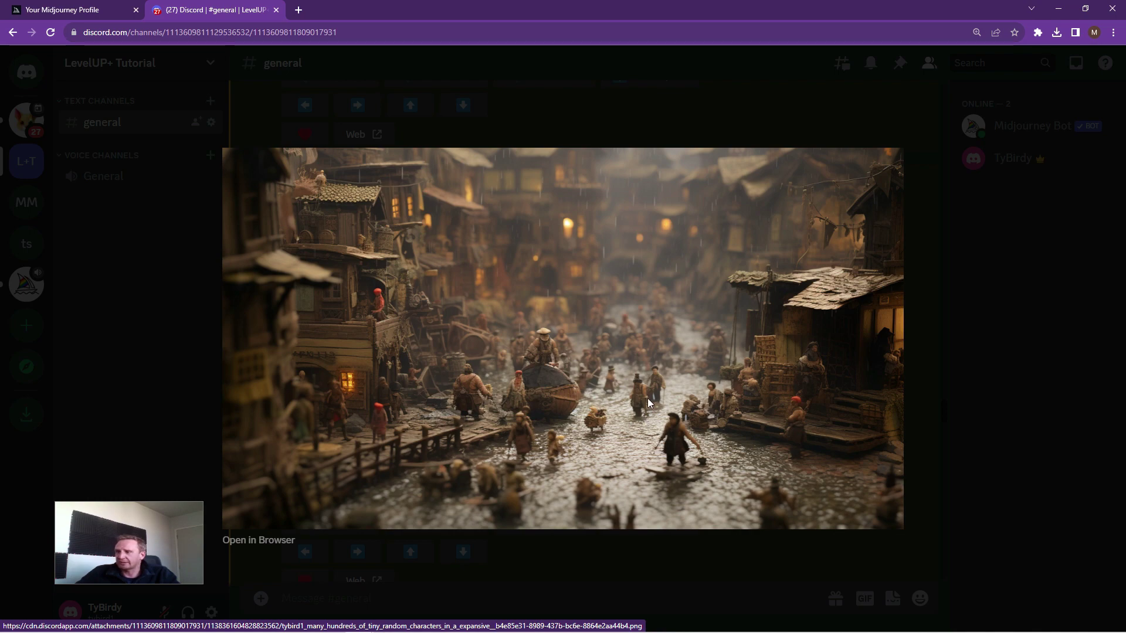
- Close Image #3 and highlight the --weird 750 parameter and the prompt's short link
click(916, 279)
scroll(603, 241, down, 5)
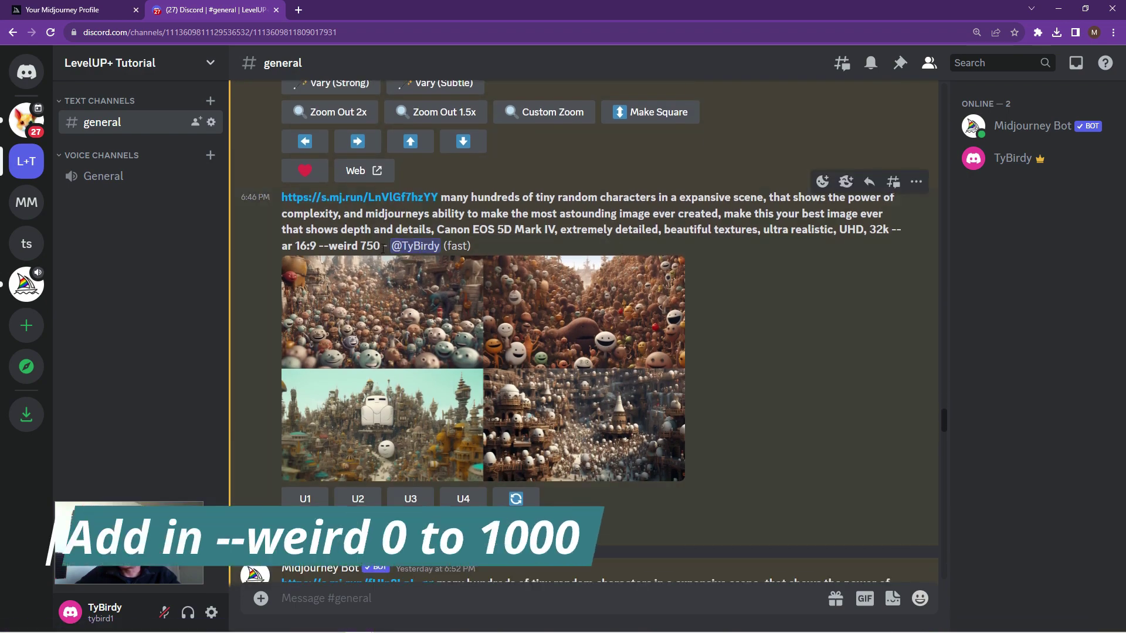
drag(384, 249, 319, 246)
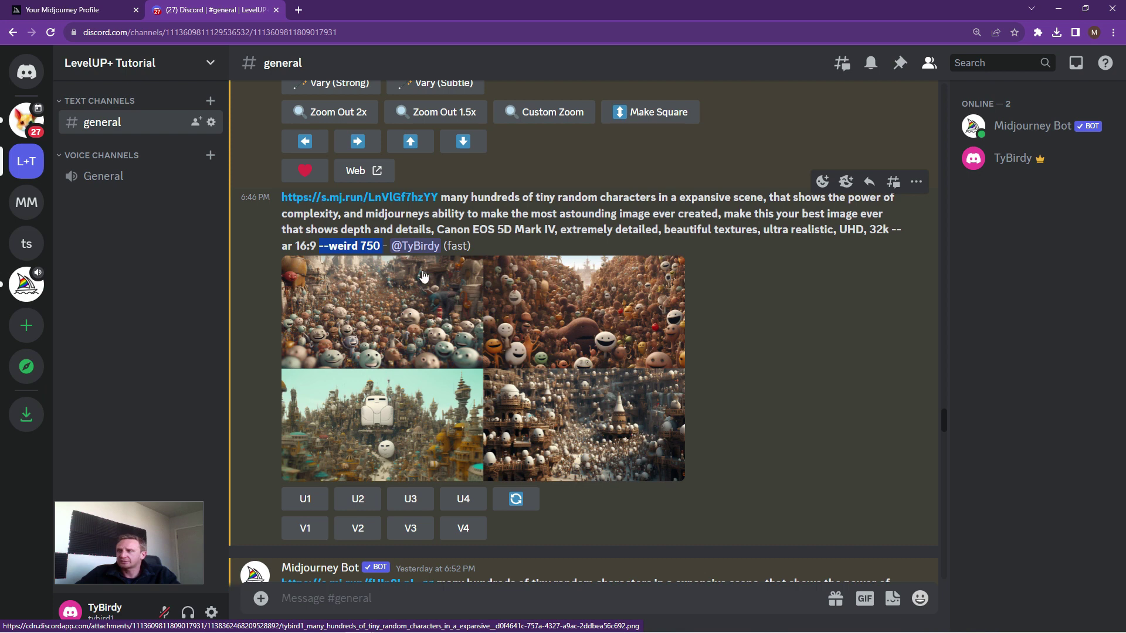
drag(439, 197, 286, 210)
- Start a new /imagine command in the channel's message box
scroll(399, 279, up, 3)
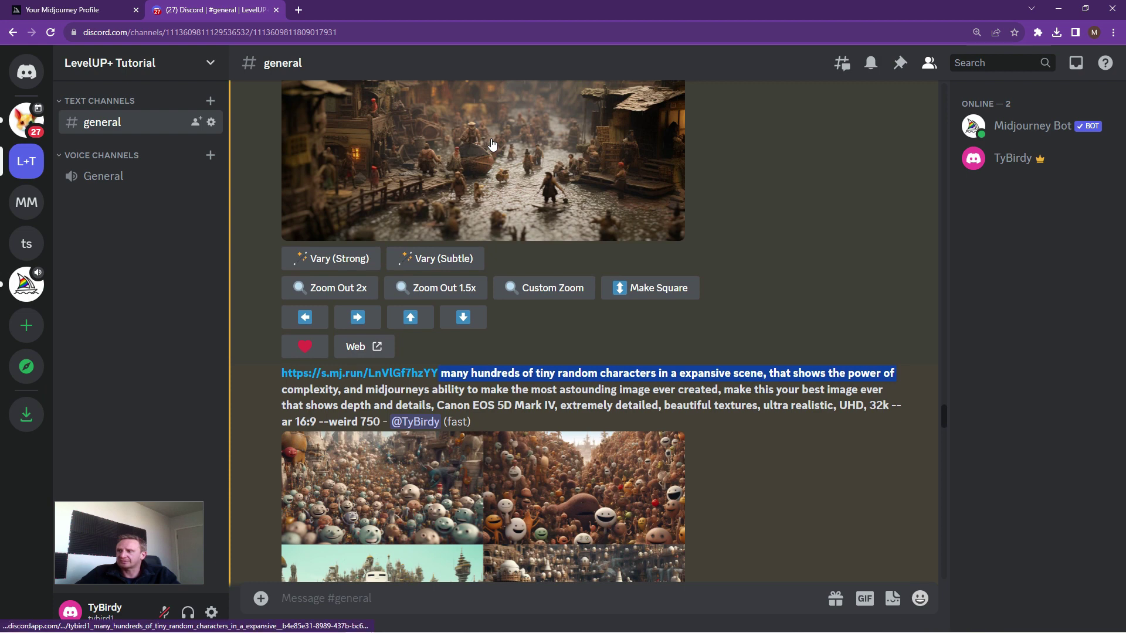
click(291, 600)
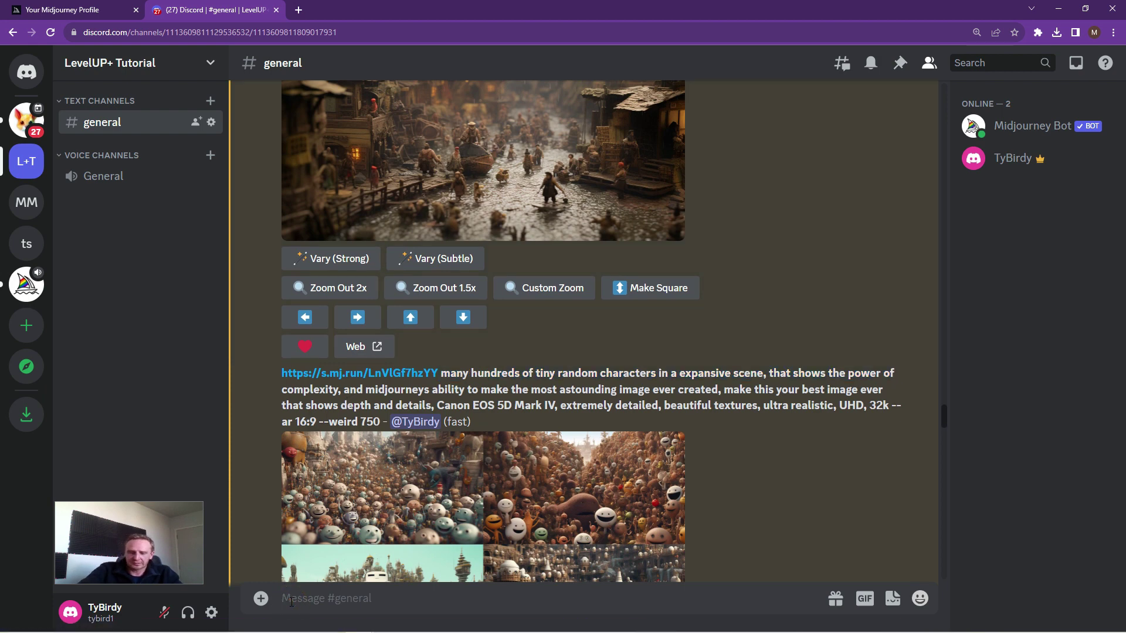
text(/imagine)
key(Tab)
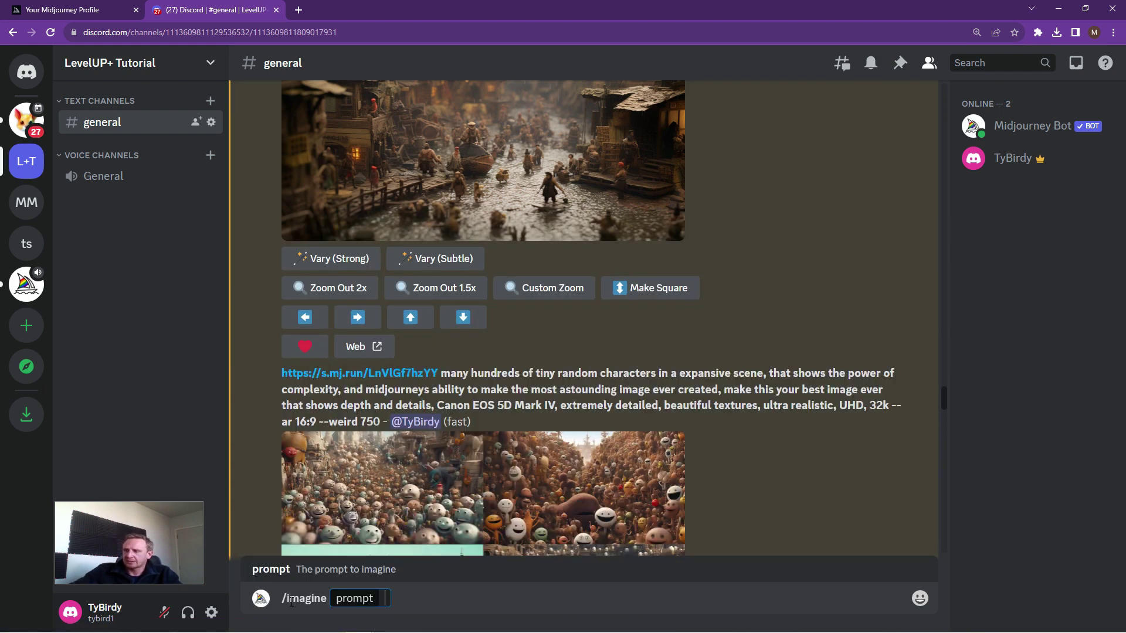
drag(471, 142, 379, 597)
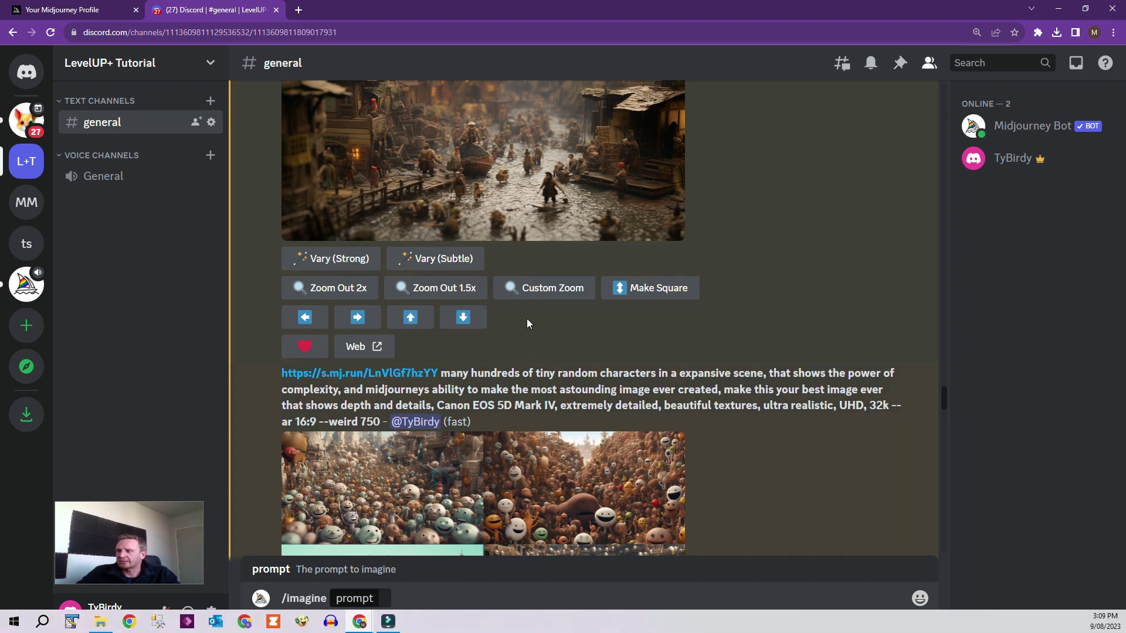
mouse_move(412, 629)
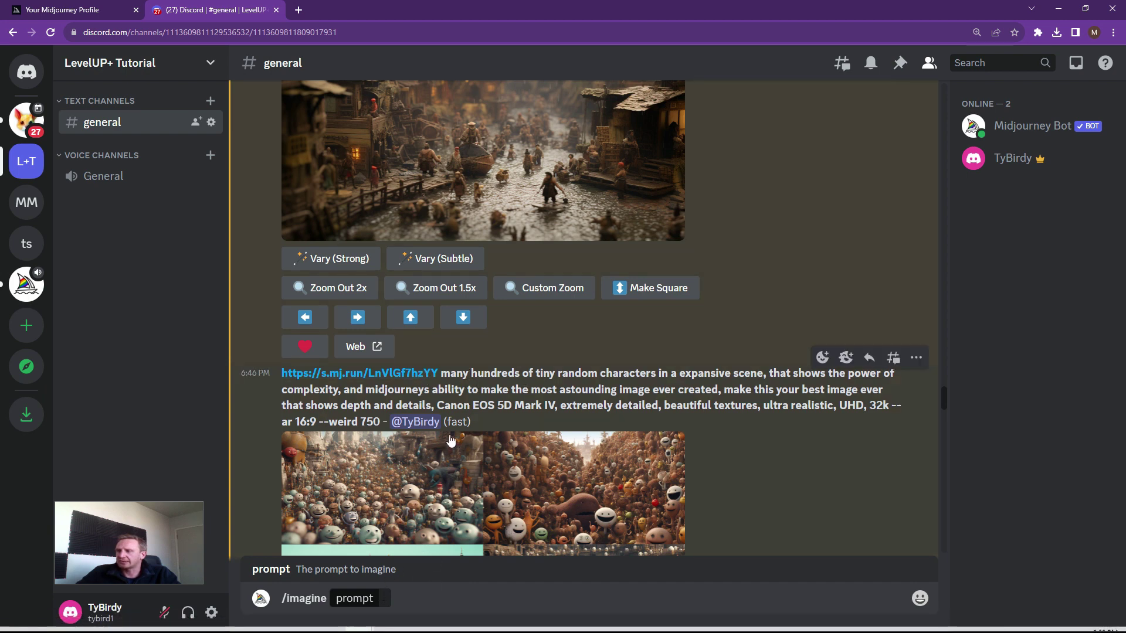
- Highlight --weird 750 again and view its crowd image grid enlarged, then close it
drag(385, 422, 317, 419)
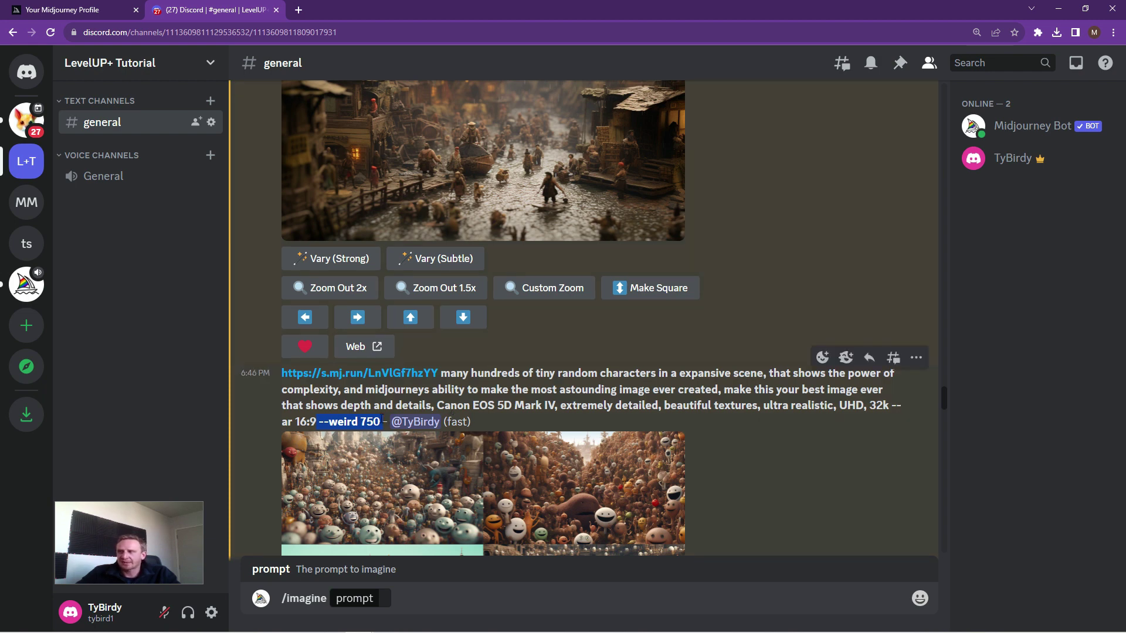
scroll(520, 396, down, 2)
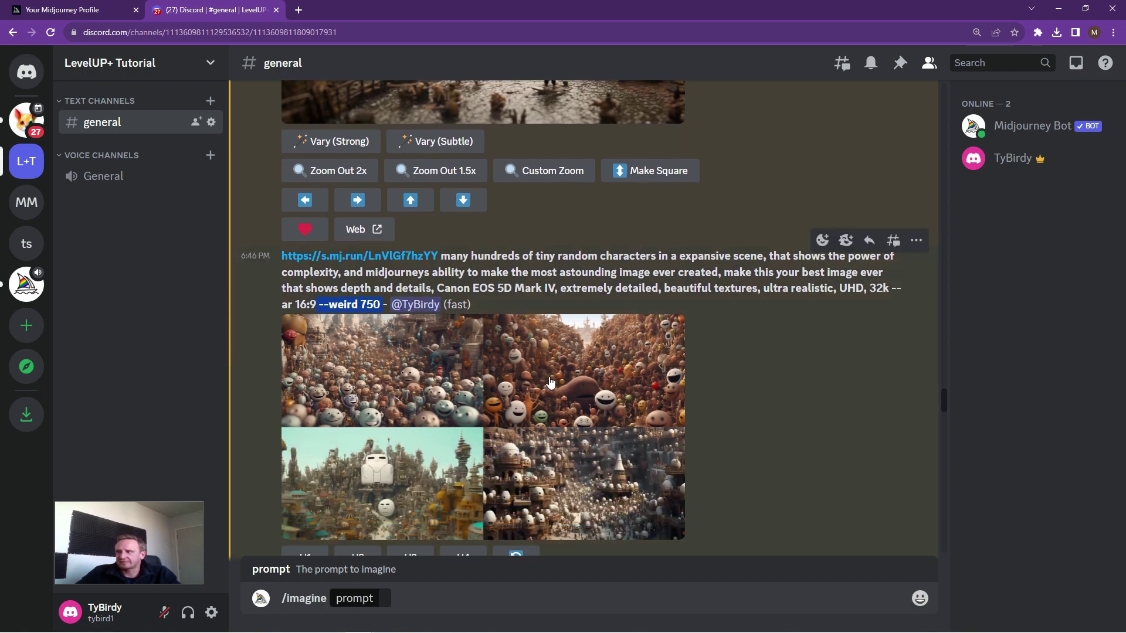
scroll(544, 379, down, 1)
click(463, 350)
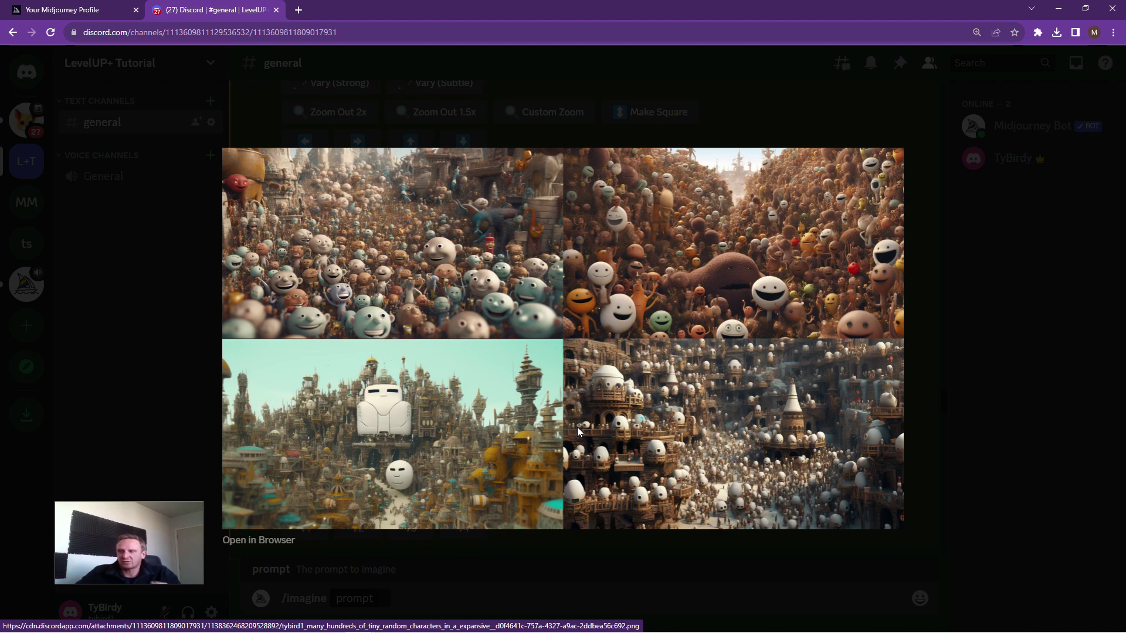
click(911, 277)
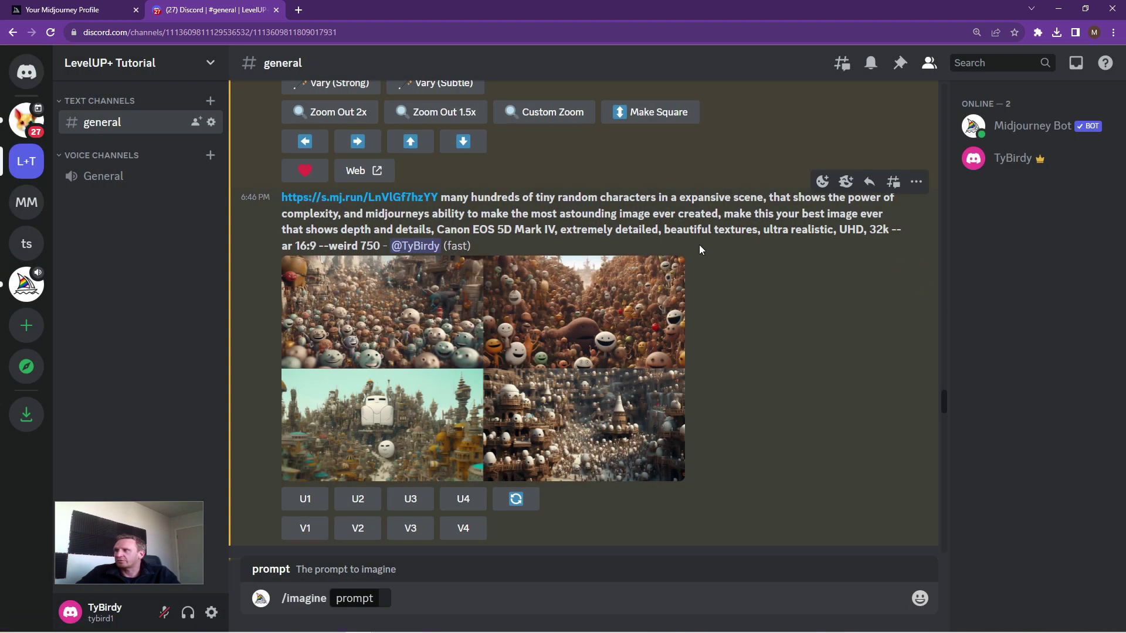
- Highlight --weird 500 in the prompt and view its crowd grid enlarged
scroll(643, 229, down, 5)
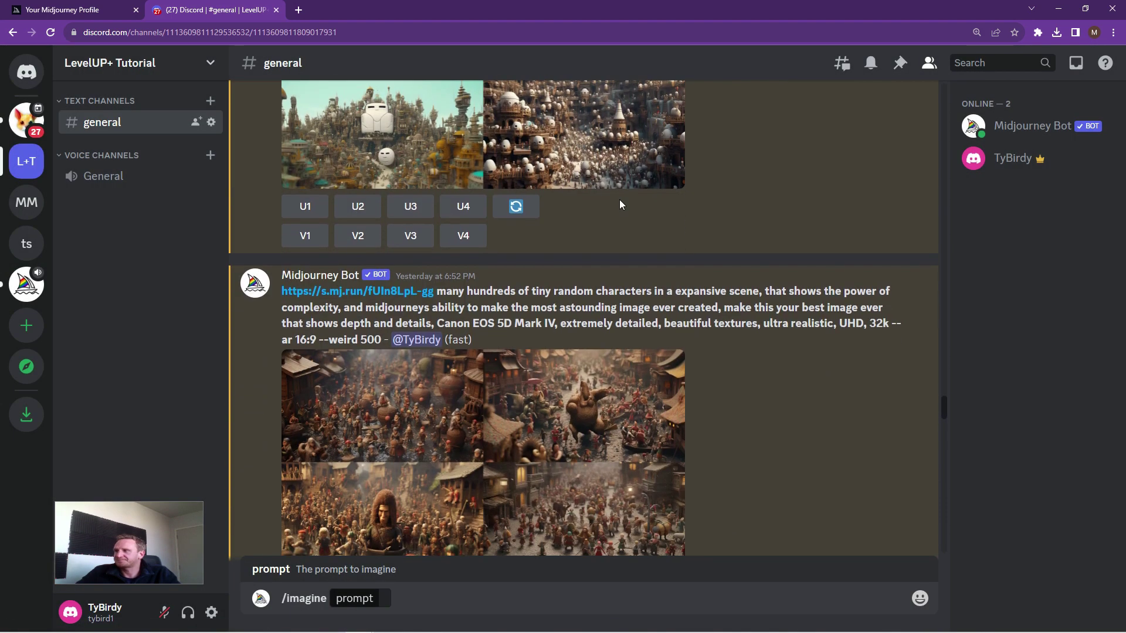
scroll(621, 203, down, 1)
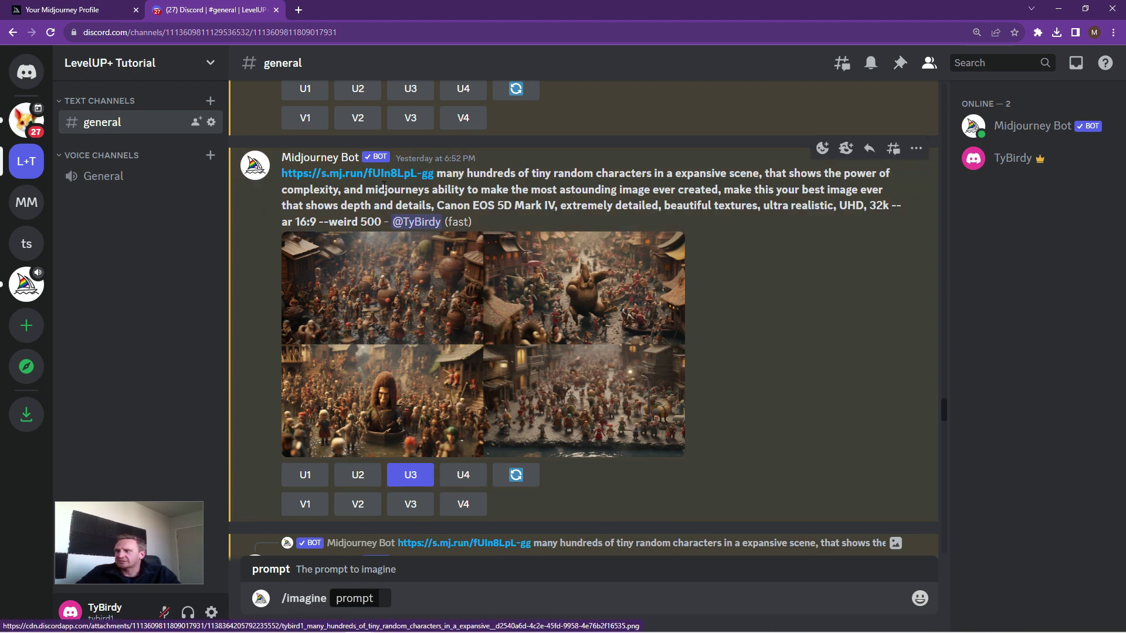
drag(382, 222, 321, 225)
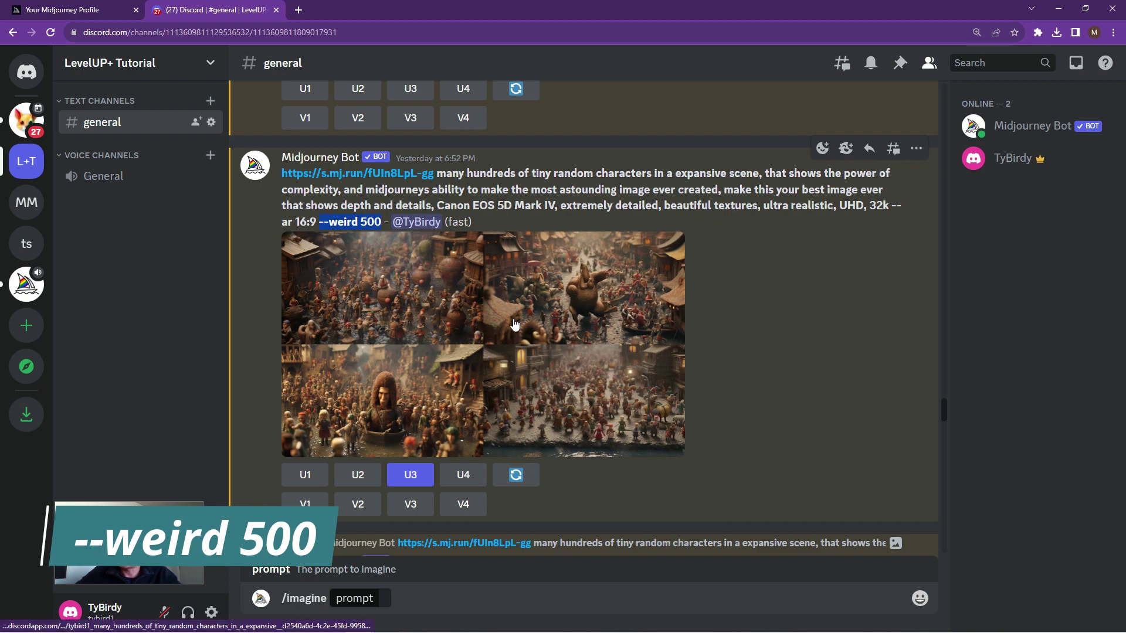
click(494, 326)
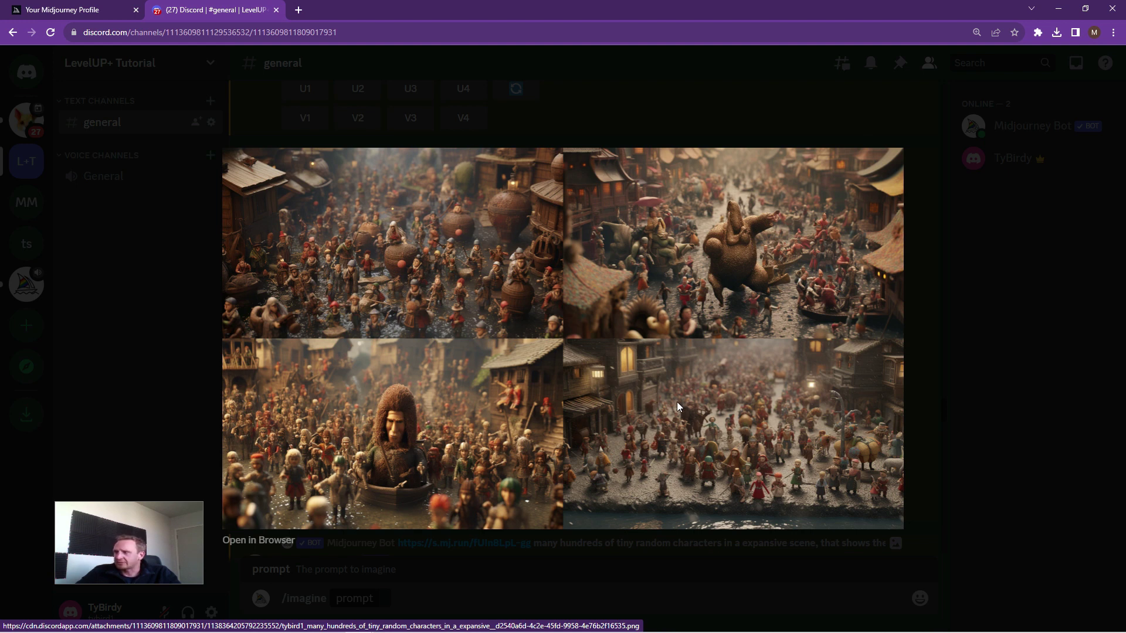
click(405, 417)
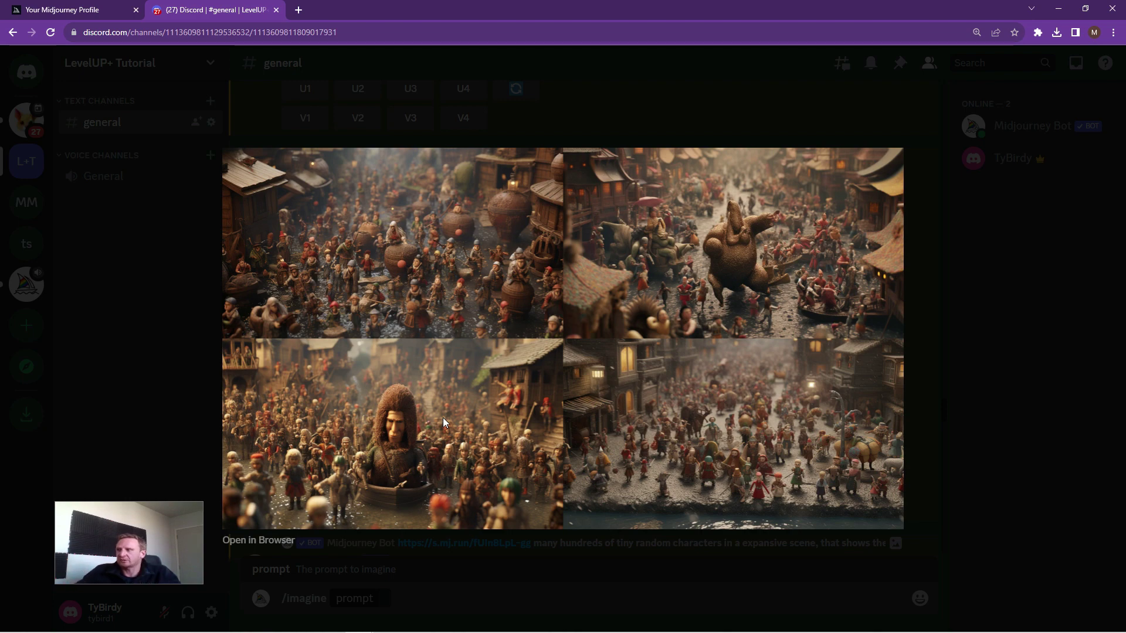
click(918, 332)
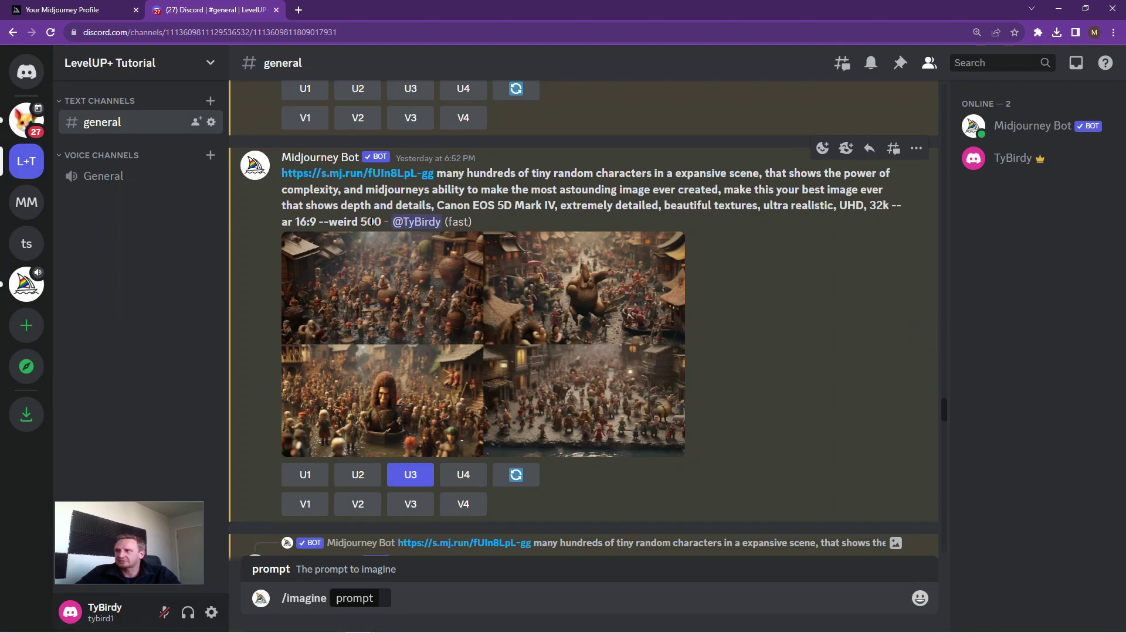
- Reselect the weird 500 value and prompt text up to the camera model, then scroll to the Image #3 upscale
drag(353, 222, 320, 222)
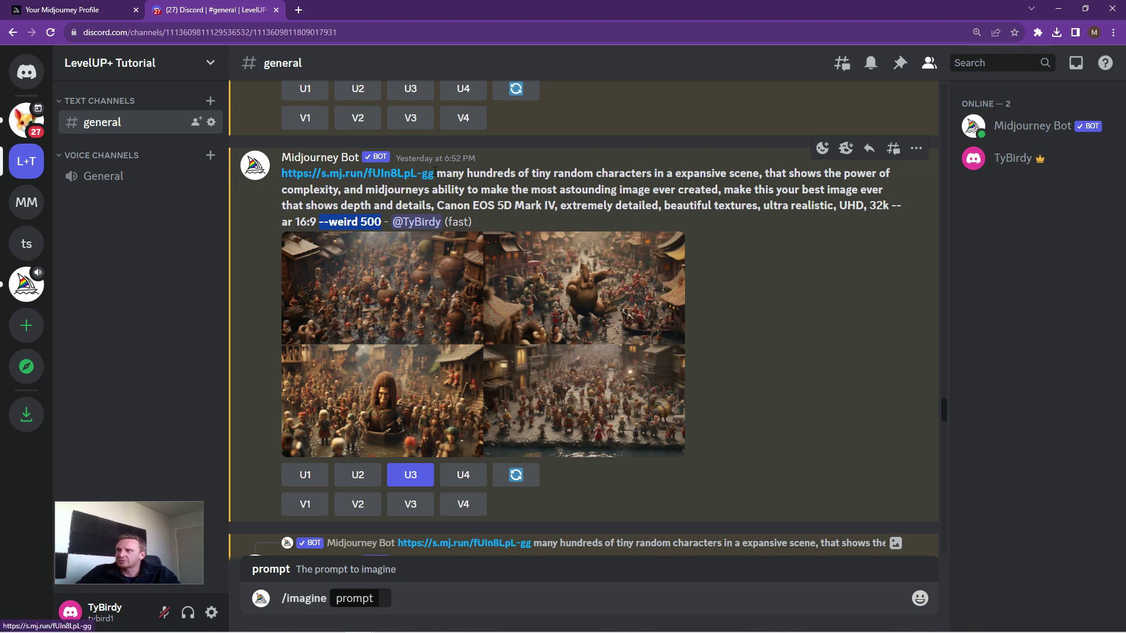
drag(444, 172, 894, 206)
click(895, 198)
scroll(656, 234, down, 5)
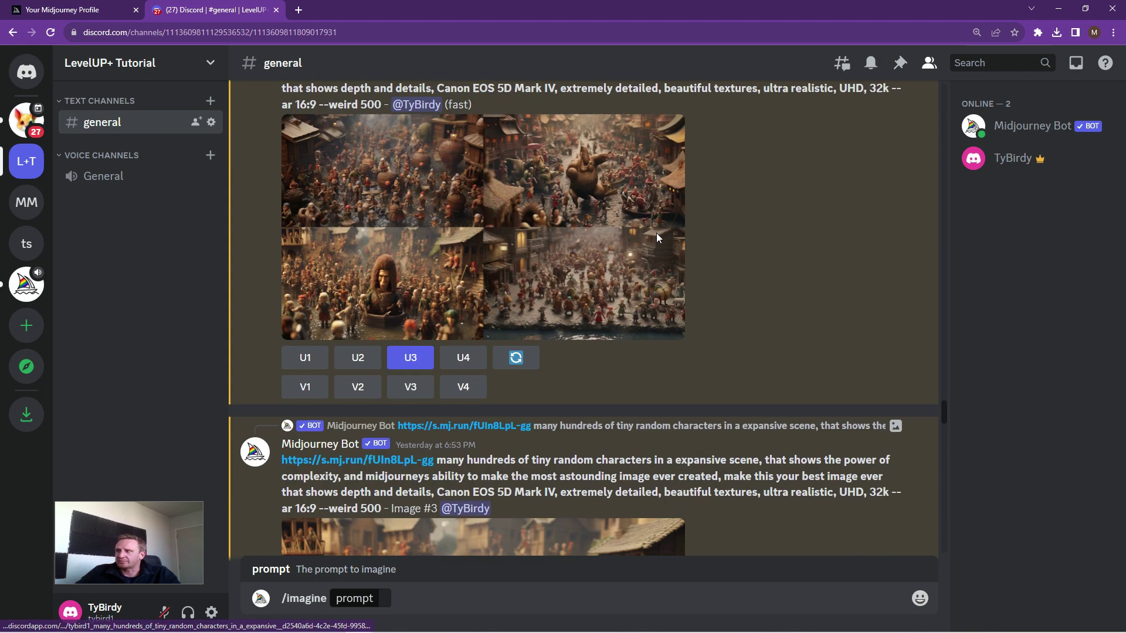
- View the upscaled Image #3 boat crowd scene full size, then close it
scroll(674, 235, down, 2)
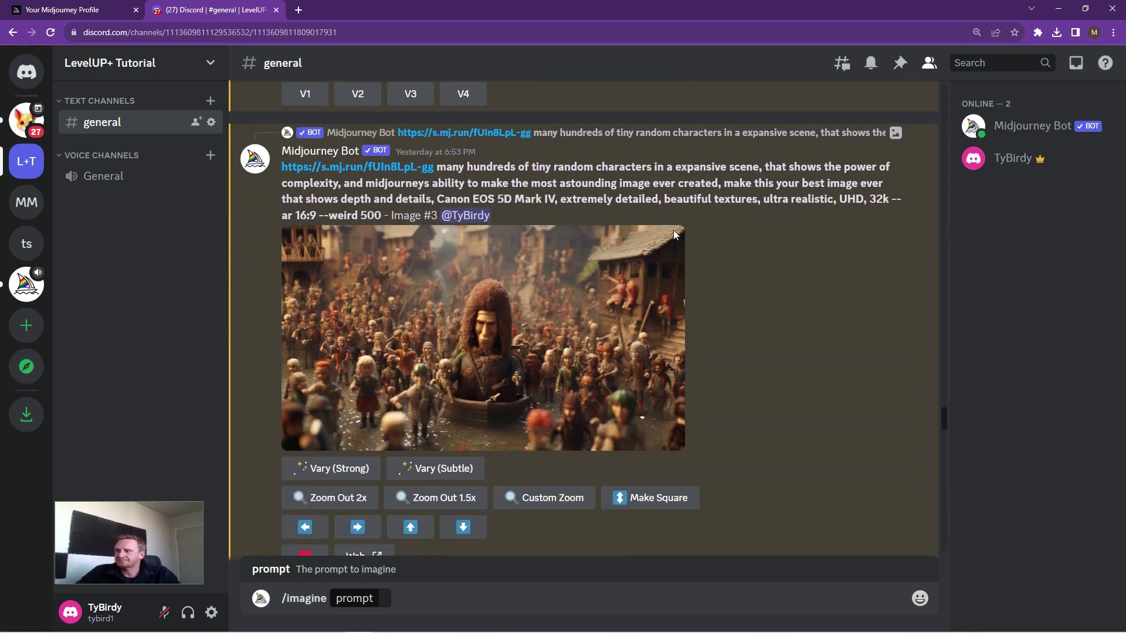
click(481, 327)
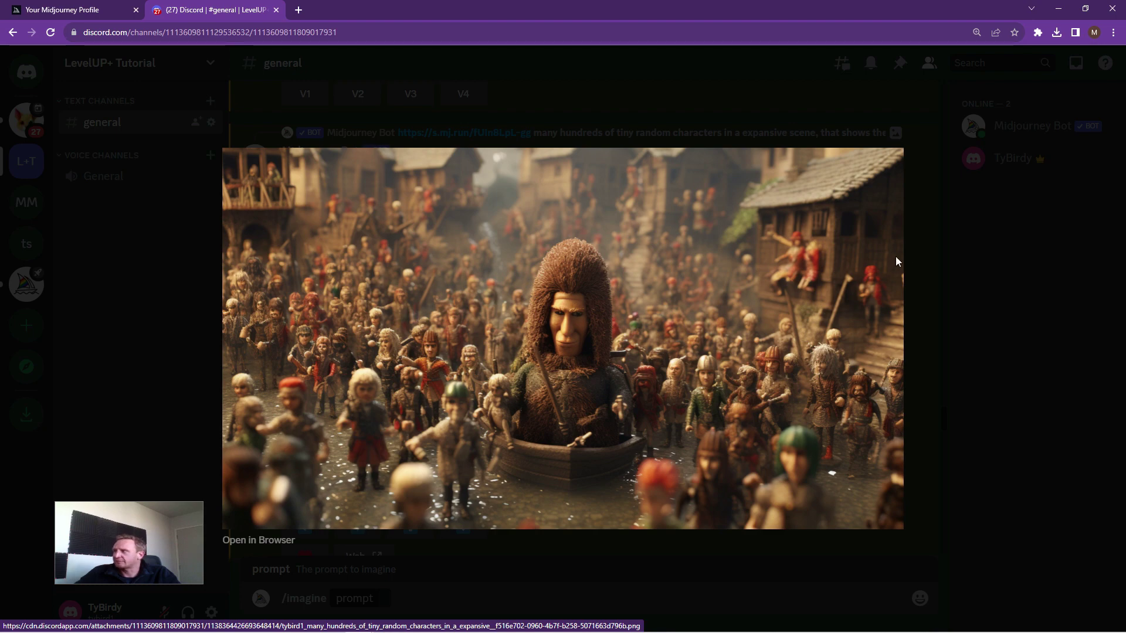
click(920, 245)
scroll(645, 276, down, 4)
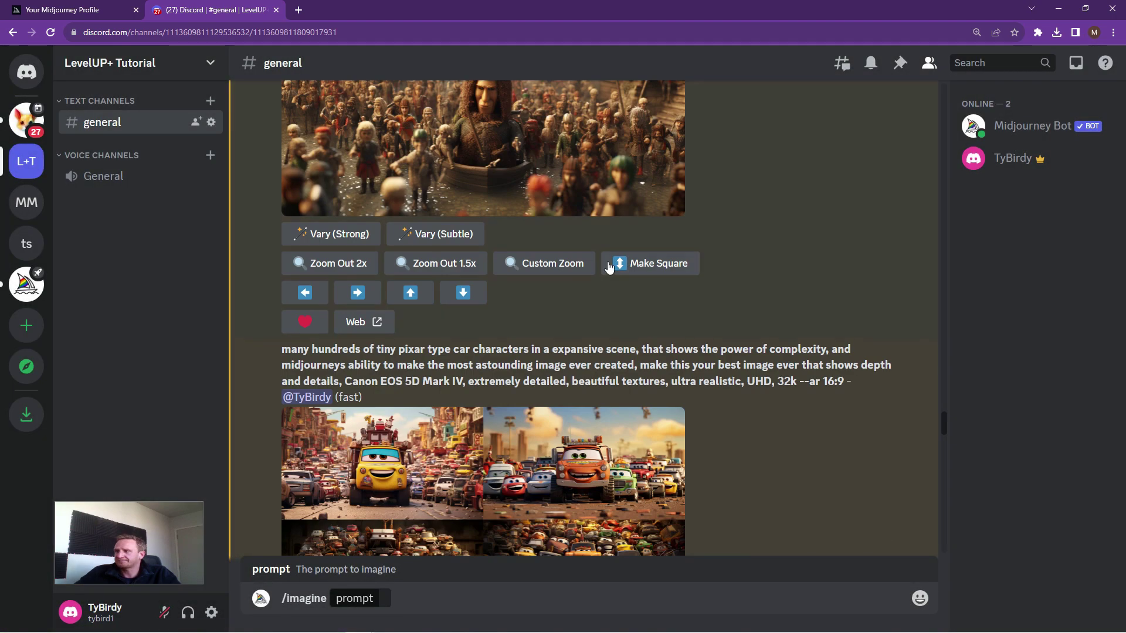
scroll(603, 267, down, 4)
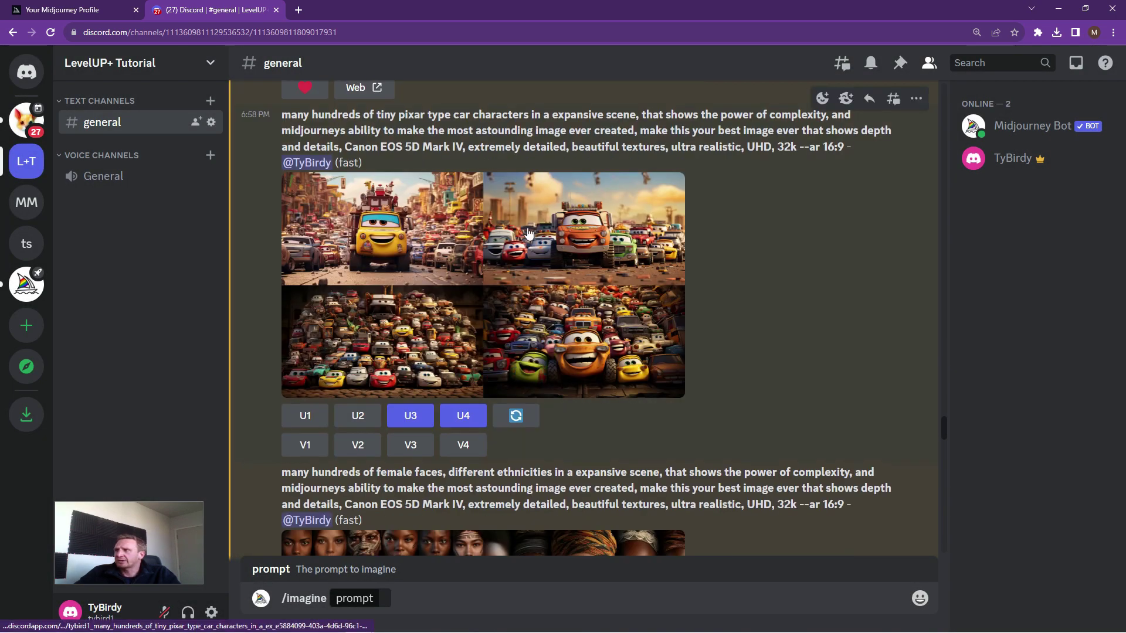
scroll(527, 233, up, 1)
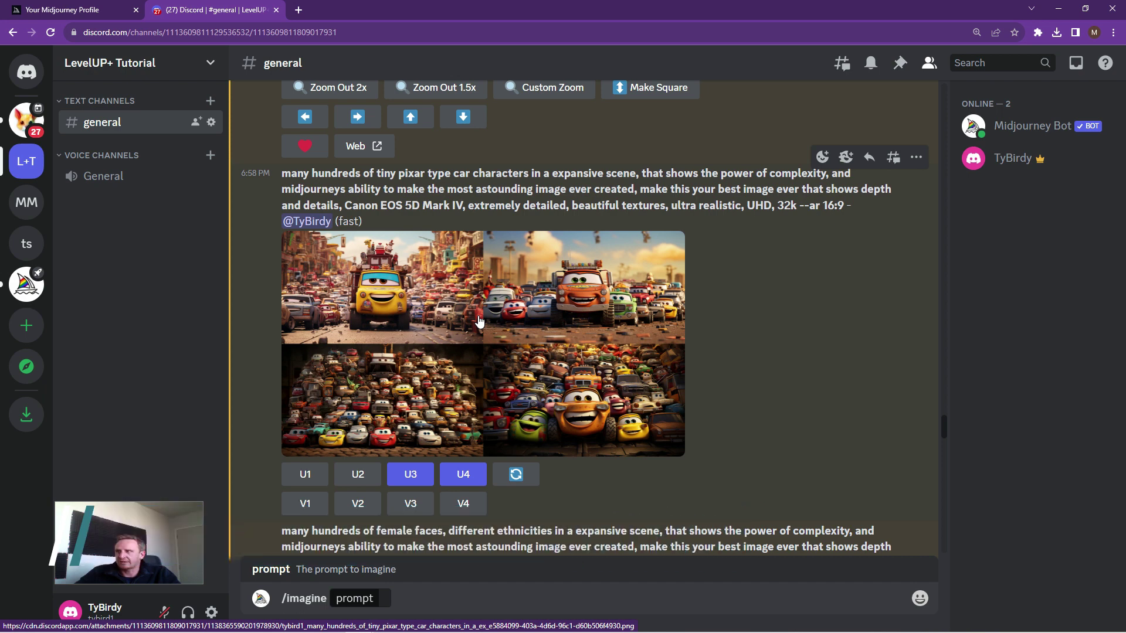
drag(398, 173, 635, 174)
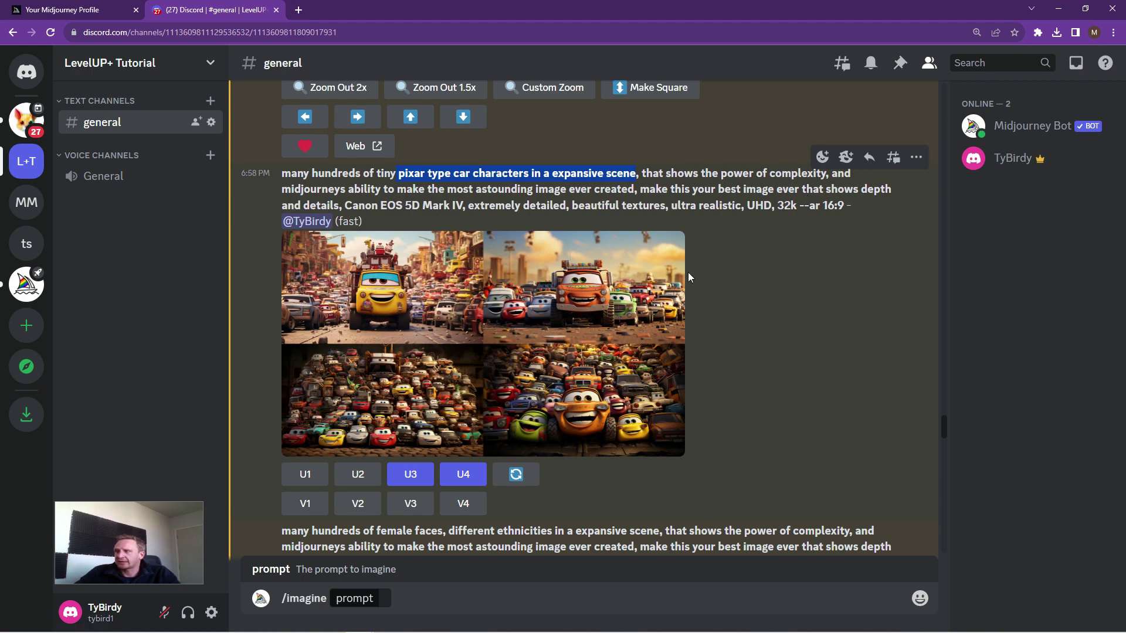
scroll(720, 261, down, 1)
click(492, 270)
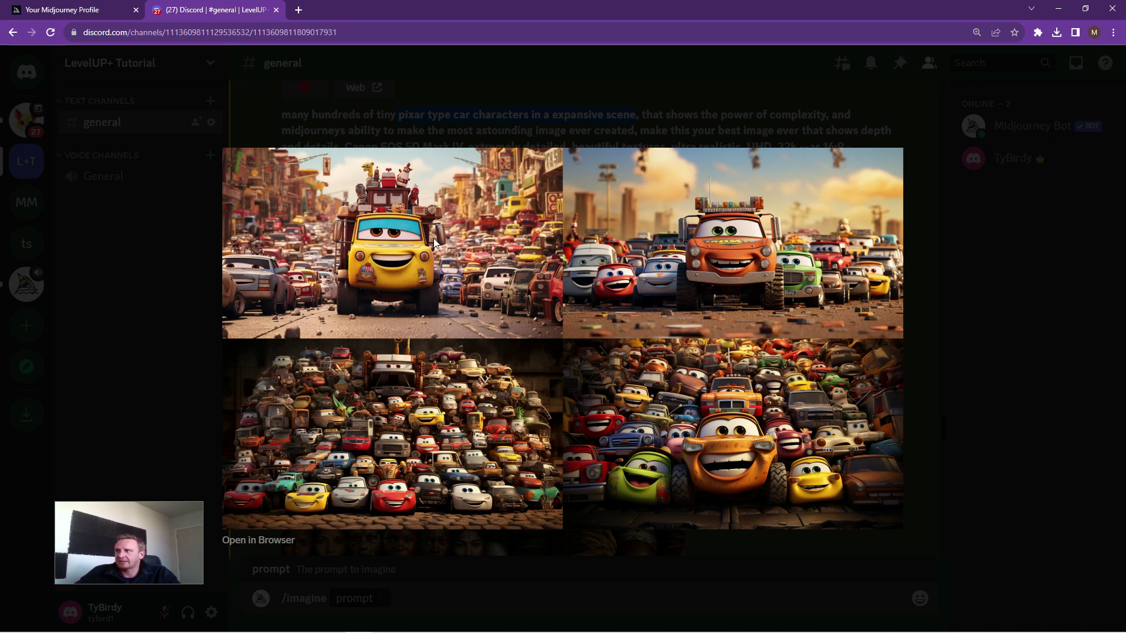
click(909, 284)
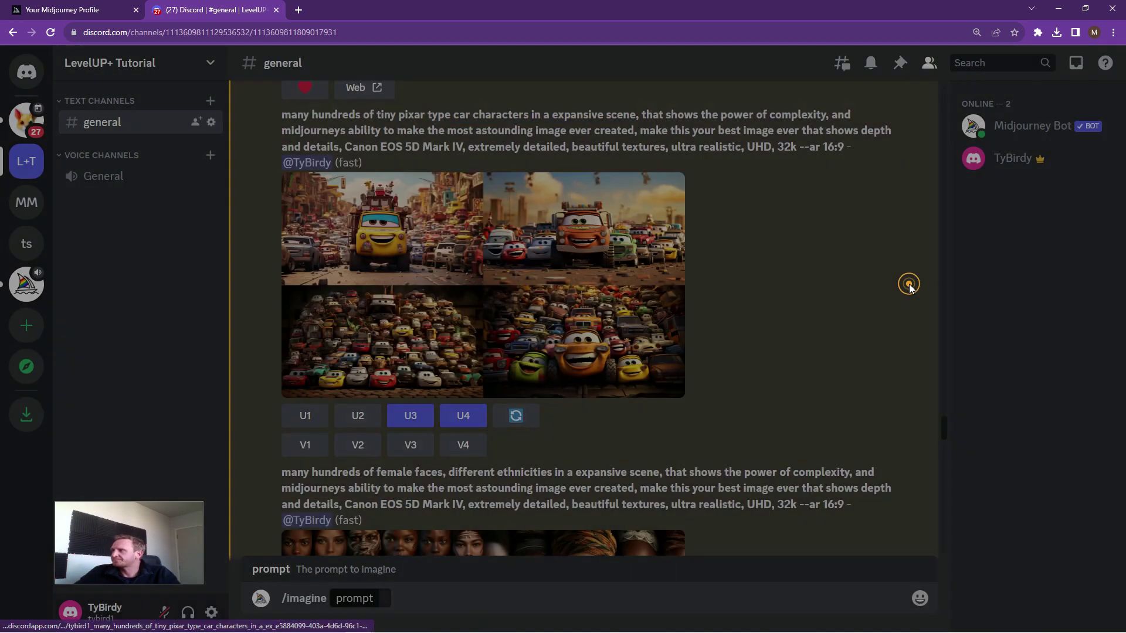
- View the many female faces grid enlarged, then close it
scroll(711, 320, down, 4)
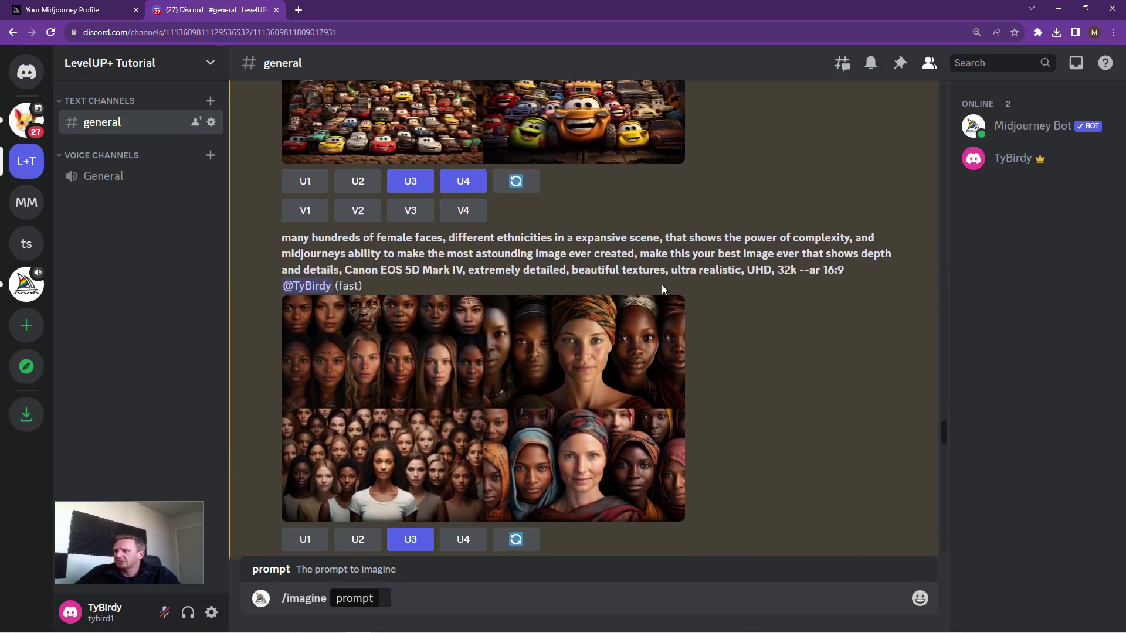
scroll(593, 280, down, 2)
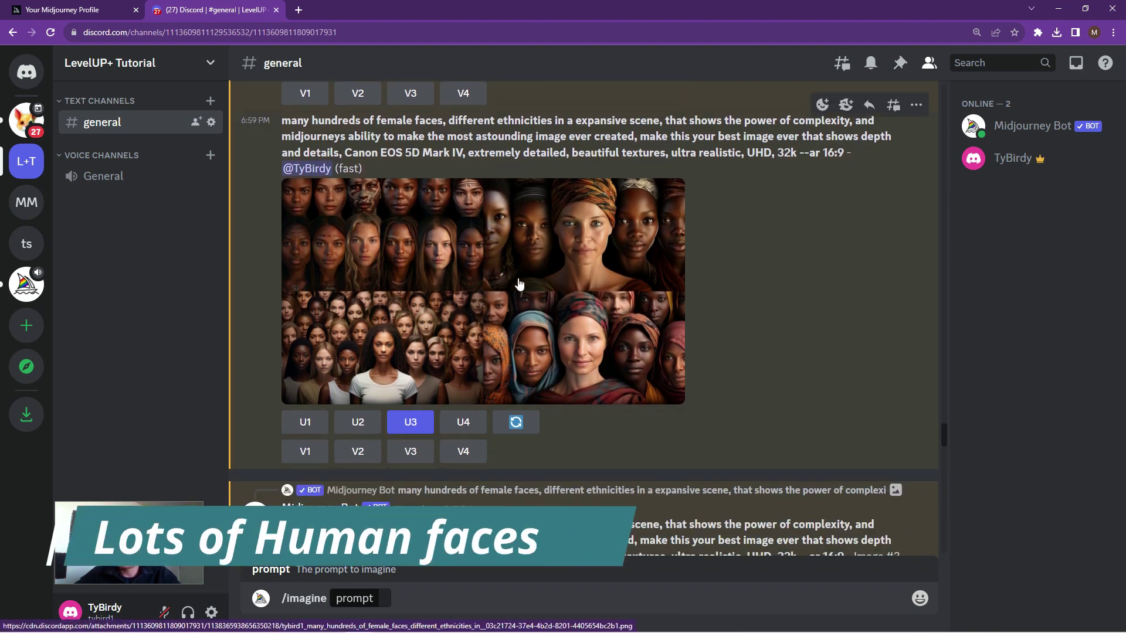
scroll(516, 287, up, 1)
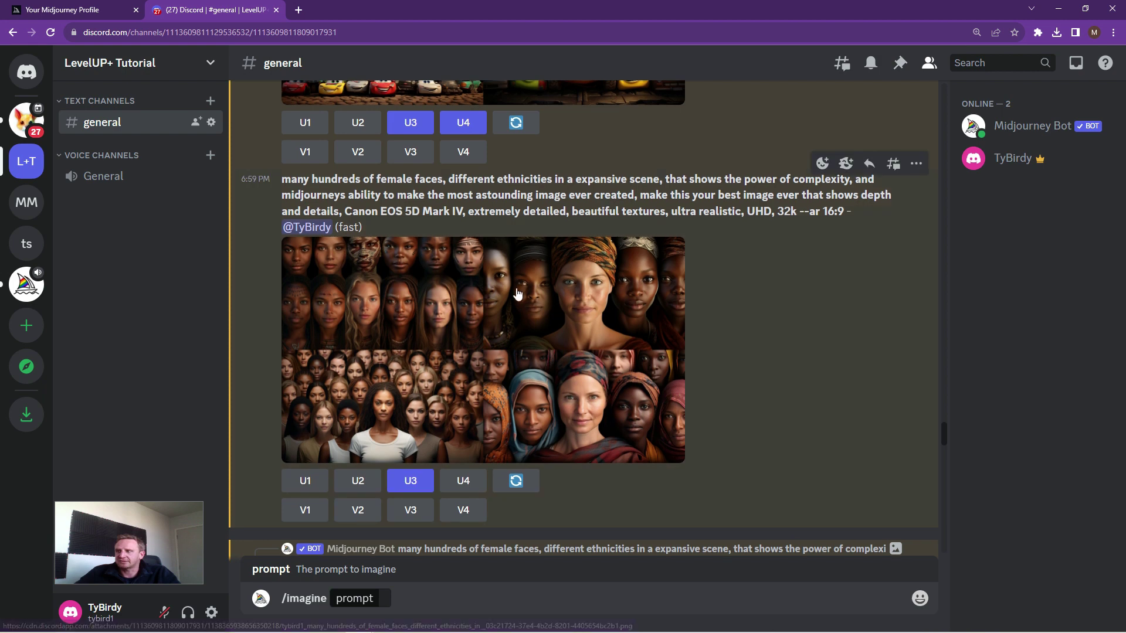
click(487, 335)
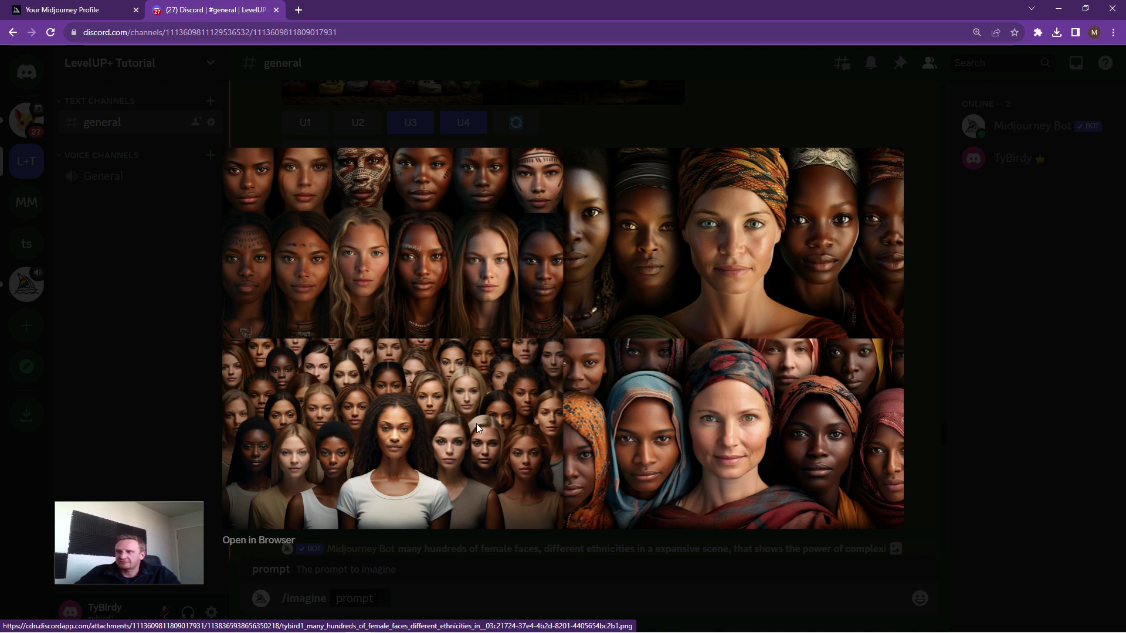
click(914, 321)
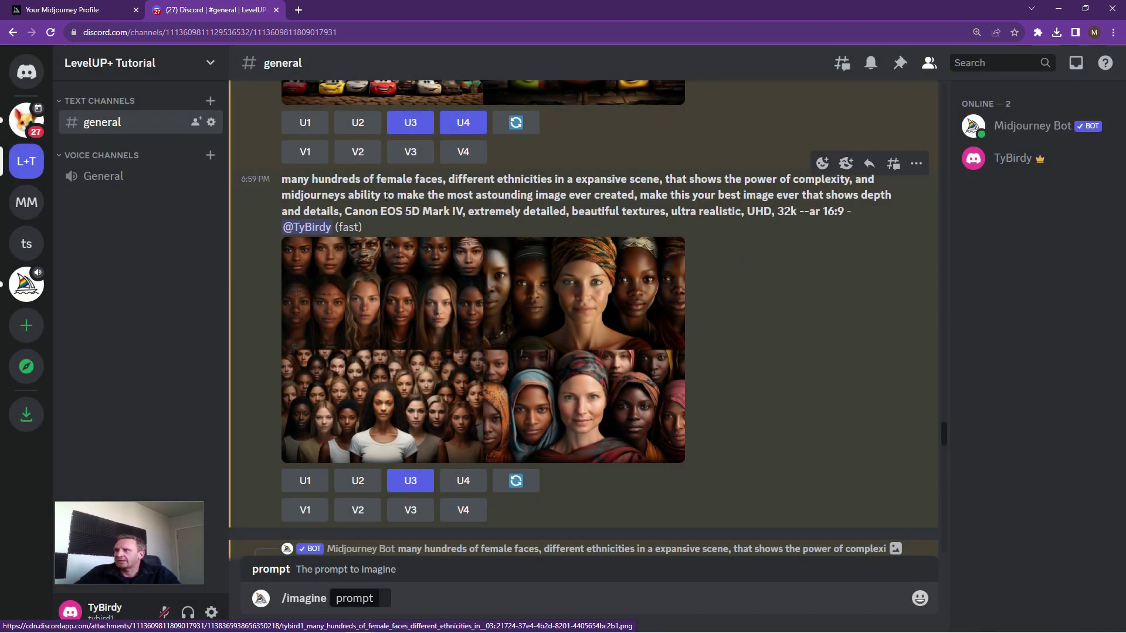
- Highlight the female faces subject and view the upscaled Image #3 full size
drag(291, 178, 576, 179)
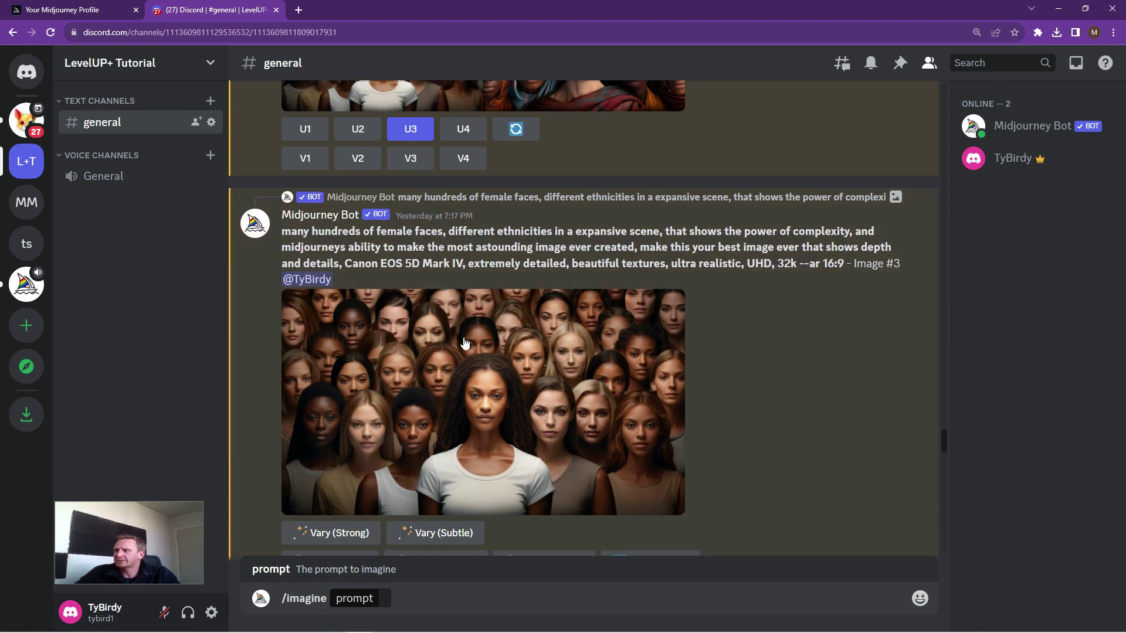
click(501, 394)
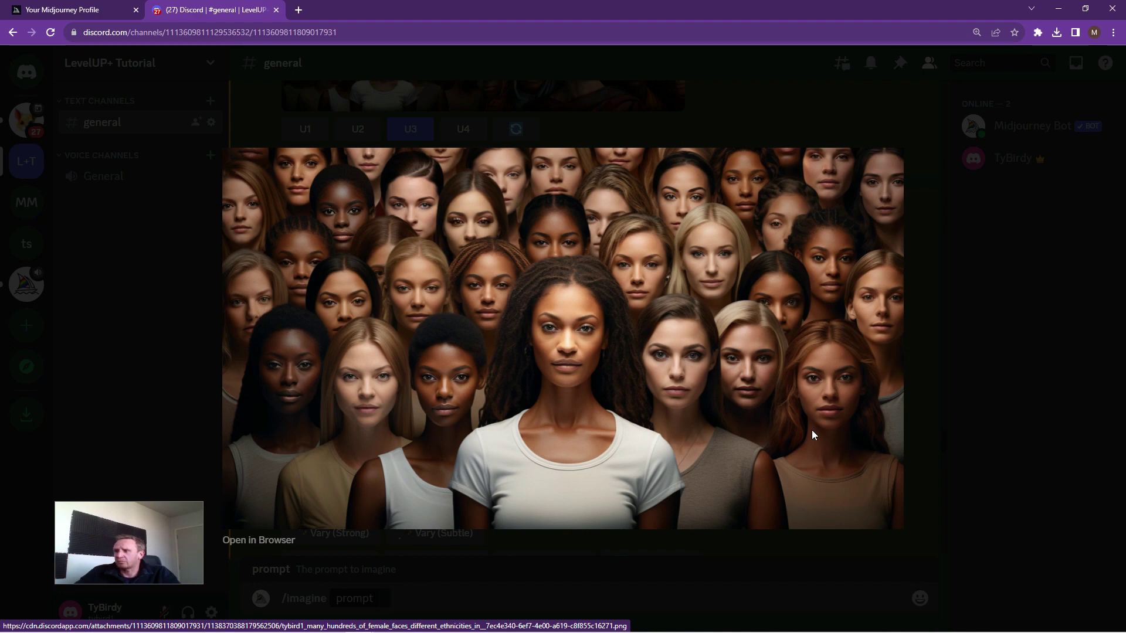
click(935, 227)
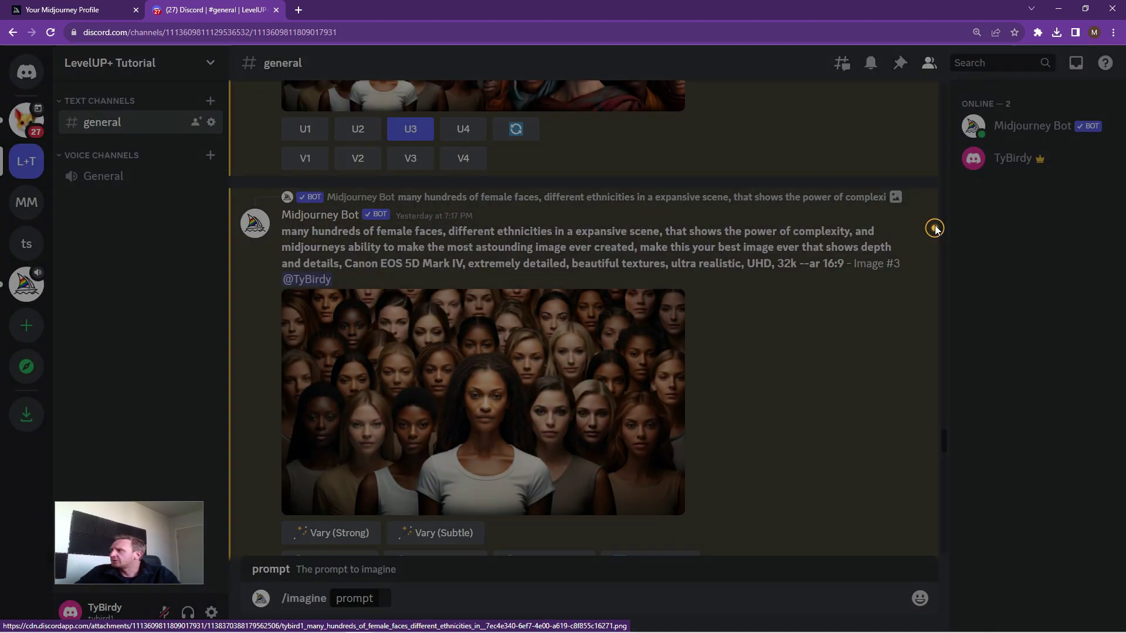
- Highlight the fast-and-furious prompt's opening, director name, 'cinematic, natural' and quality keywords like UHD, 32k
scroll(695, 273, down, 3)
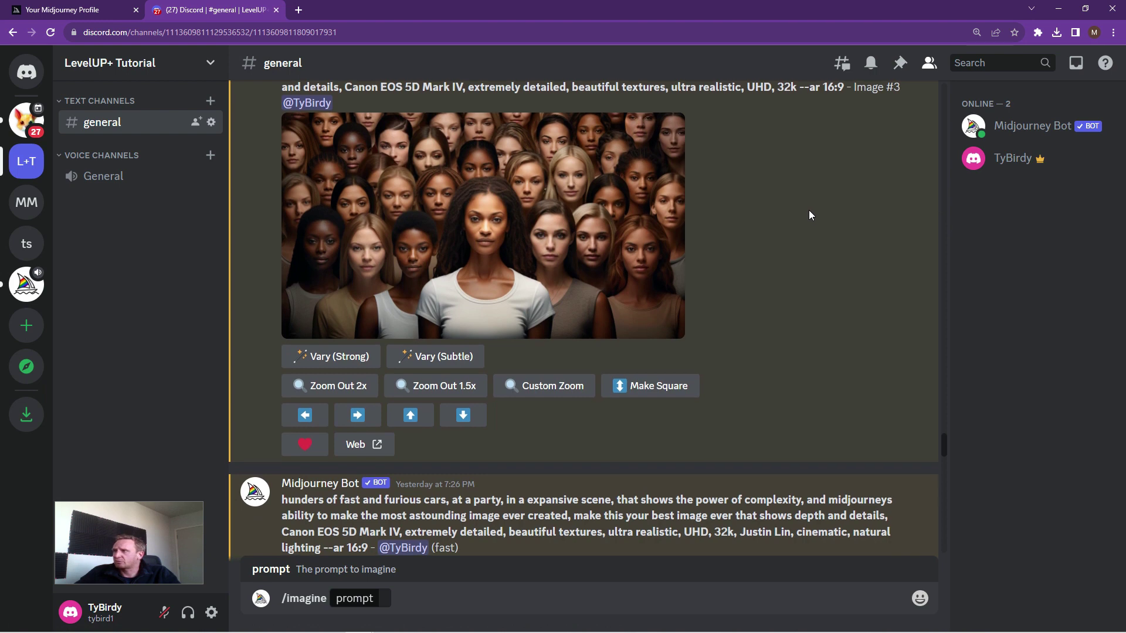
scroll(813, 215, down, 2)
scroll(804, 195, down, 3)
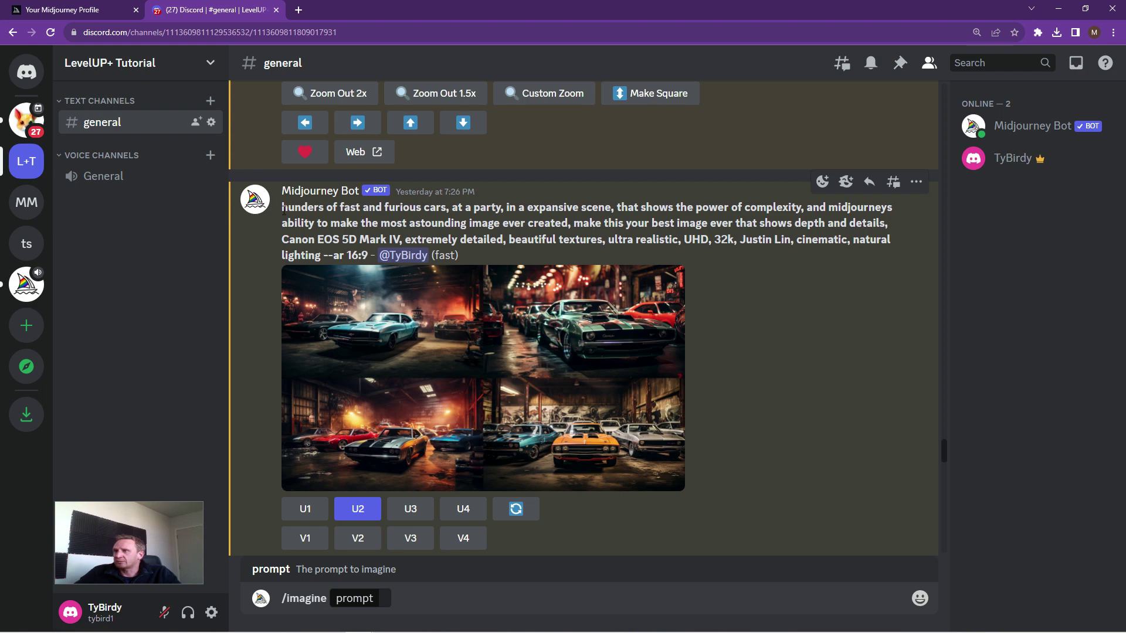
drag(284, 209, 615, 208)
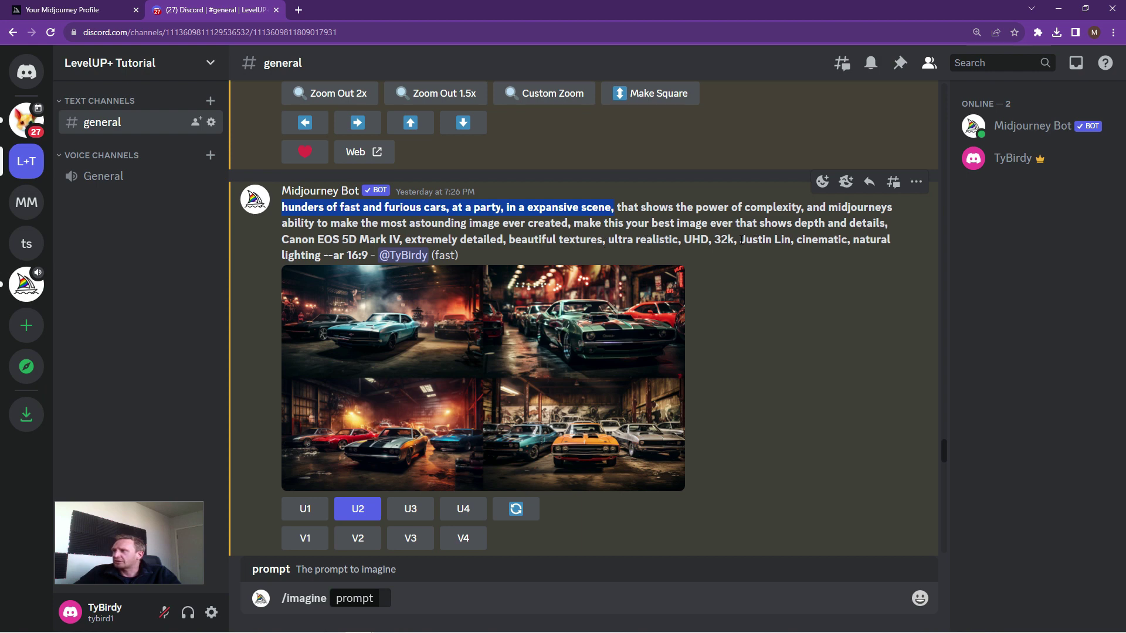
drag(740, 239, 790, 240)
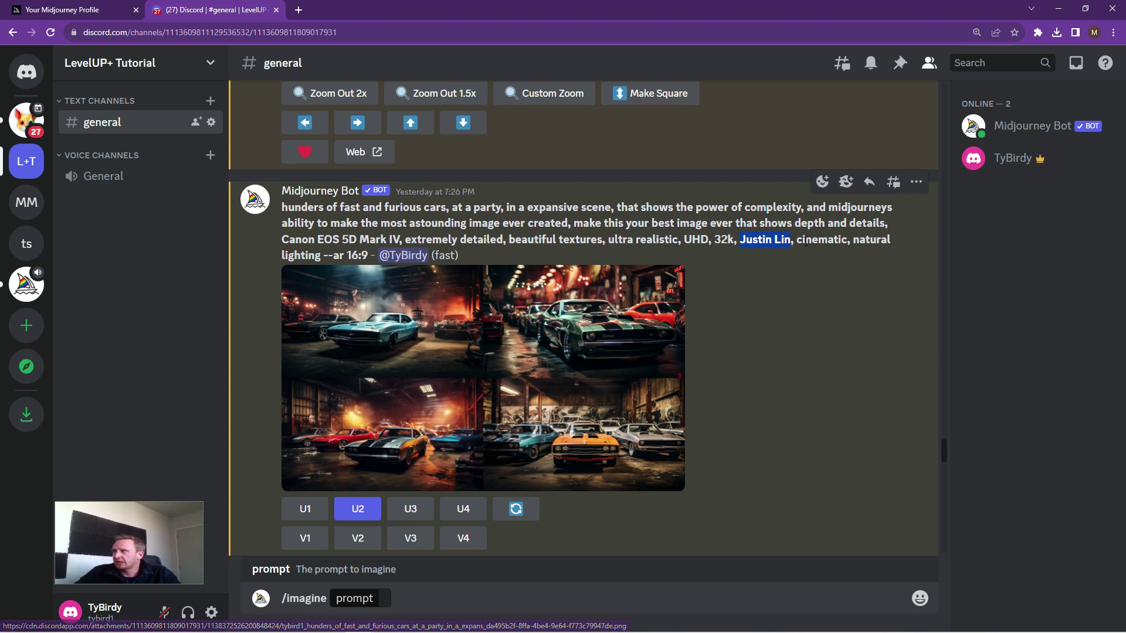
drag(796, 239, 892, 241)
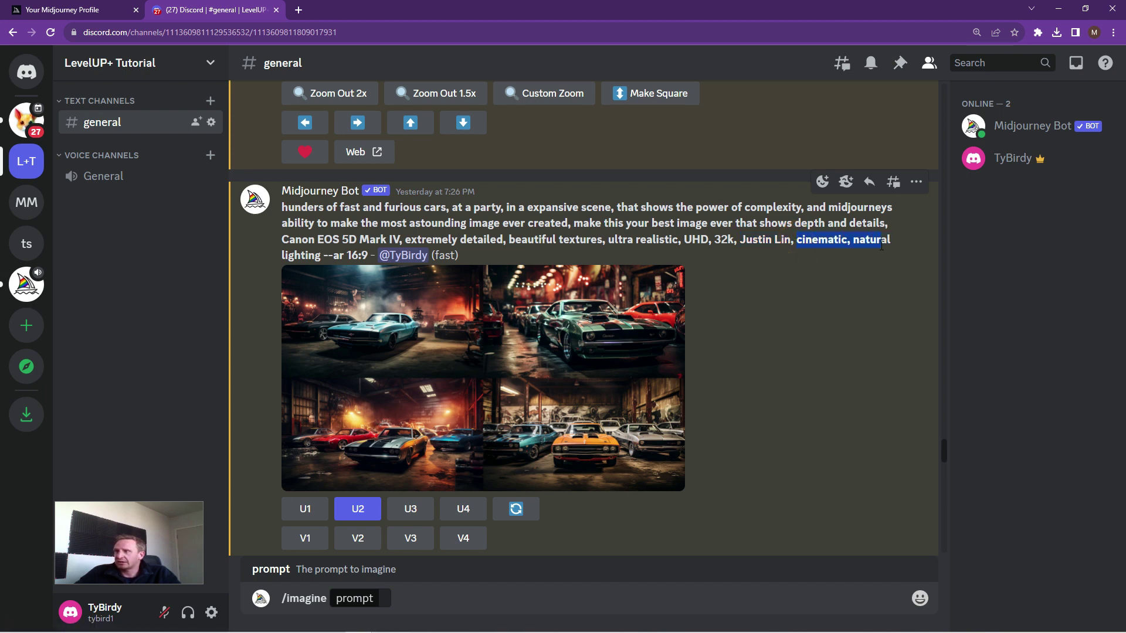
drag(796, 240, 562, 240)
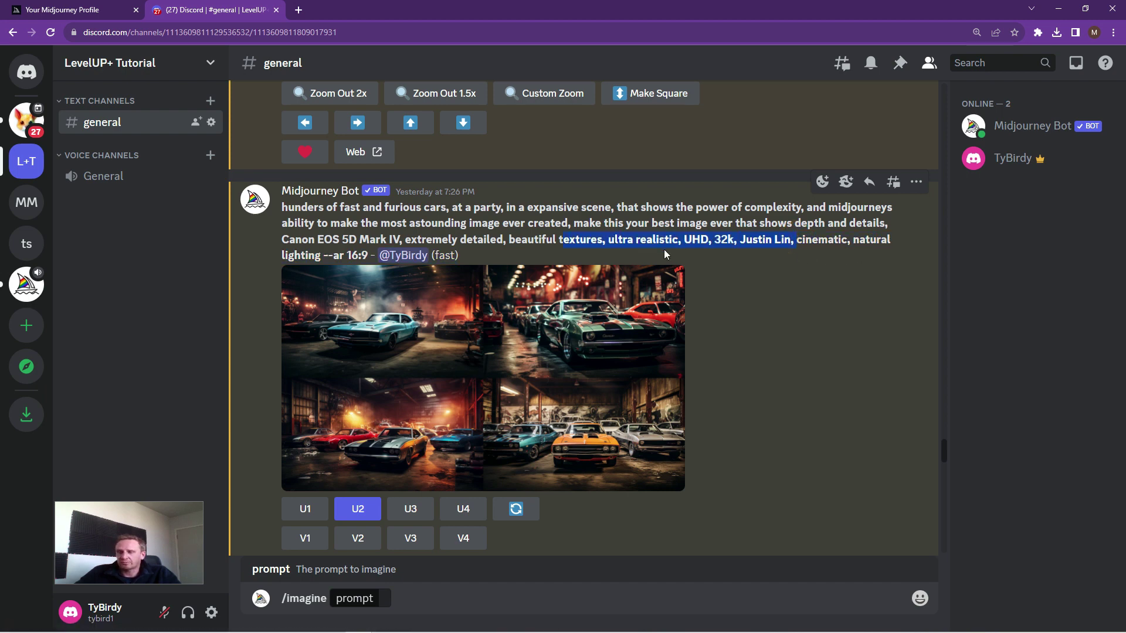
click(791, 239)
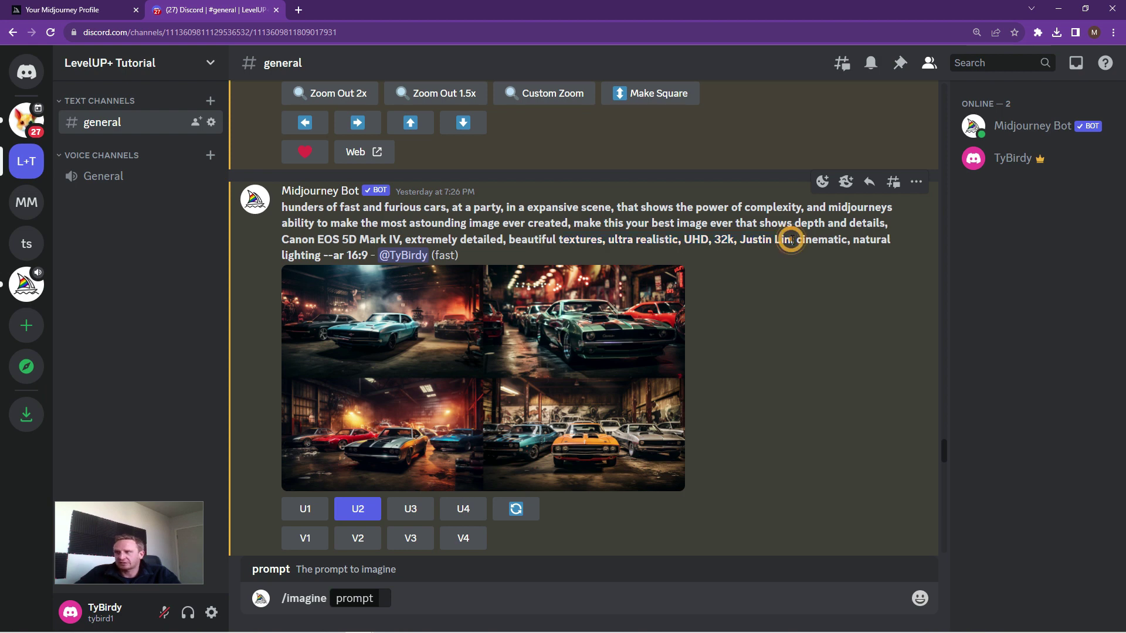
- Enlarge the upscaled Image #2 green muscle car
scroll(549, 304, down, 3)
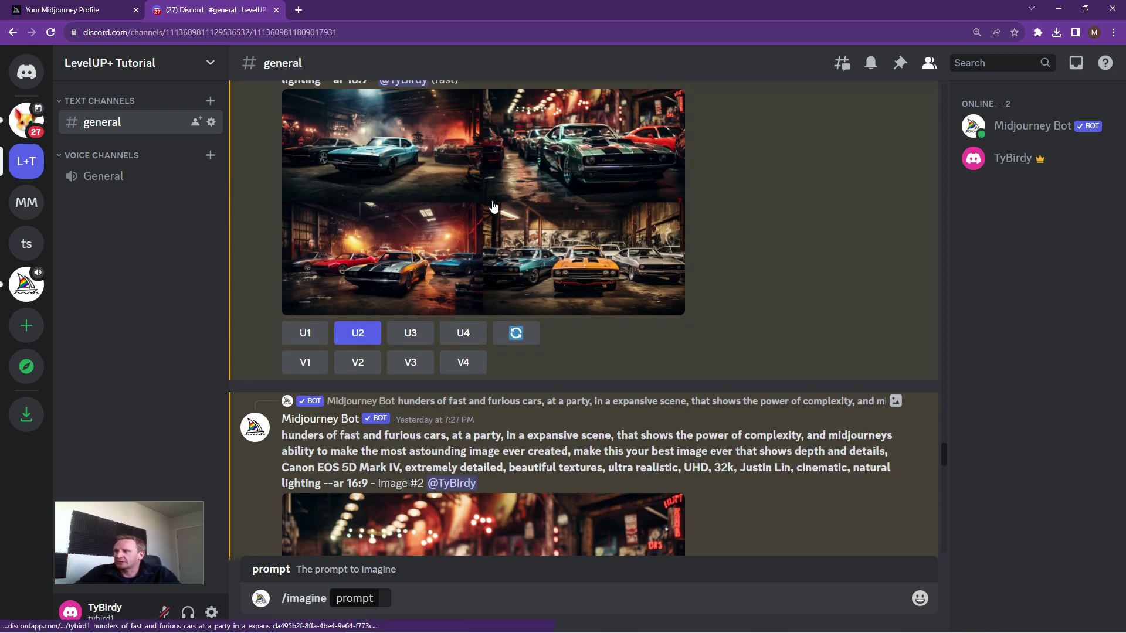
scroll(561, 219, down, 4)
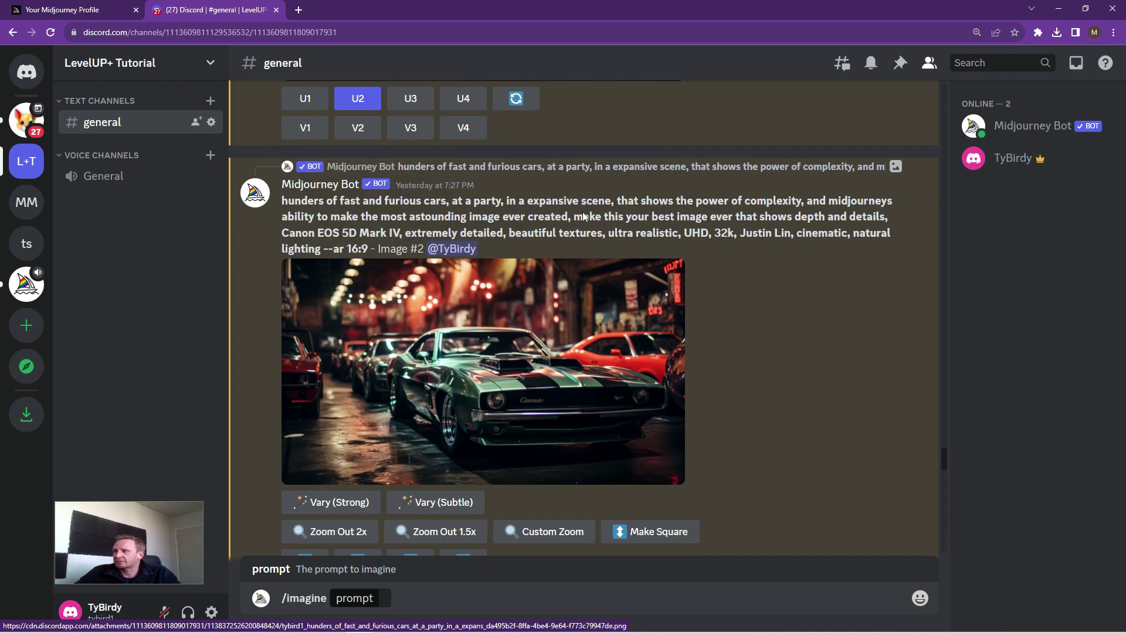
click(477, 367)
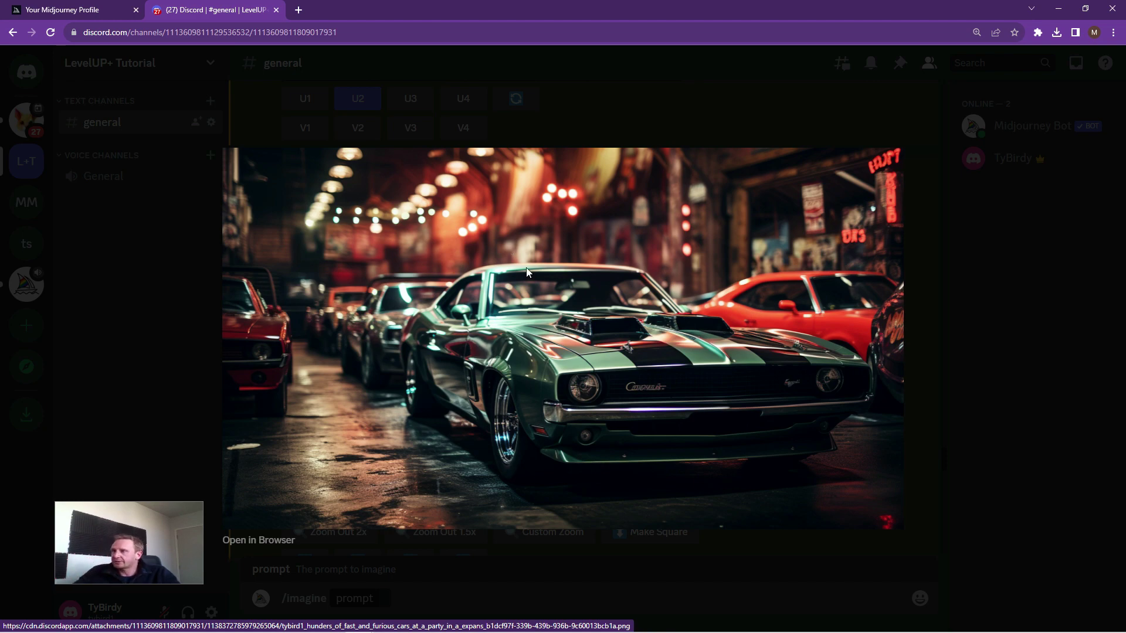
- Close the car image and highlight 'concept cars', 'Canon EOS 5D Mark IV' and 'cinematic, natural lighting'
click(917, 256)
scroll(587, 259, down, 3)
scroll(604, 169, down, 3)
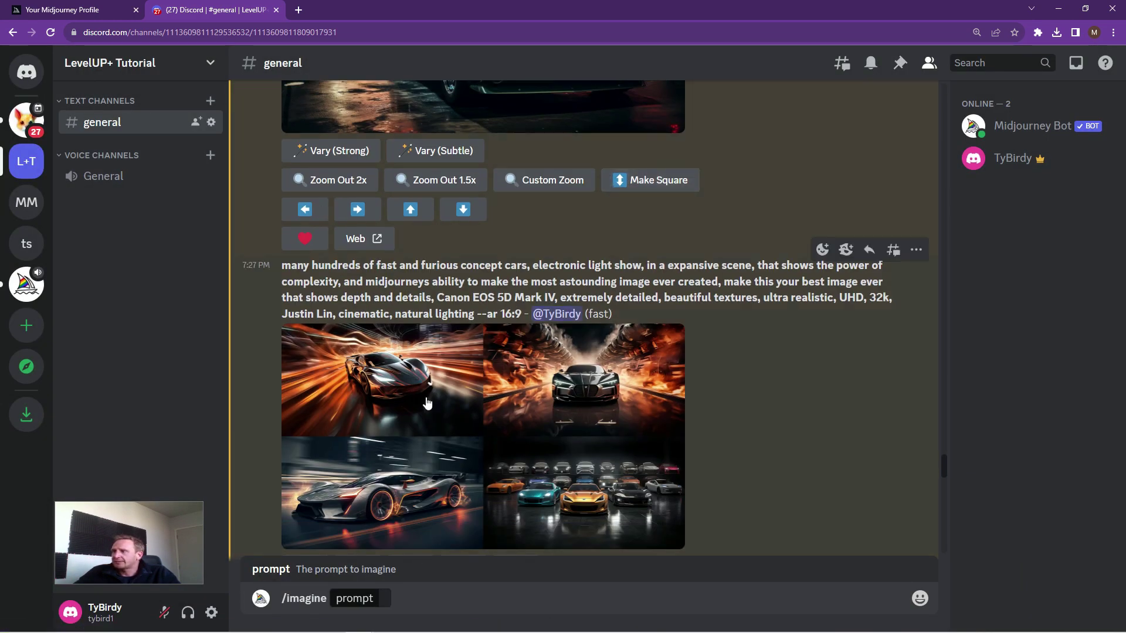
scroll(405, 316, down, 1)
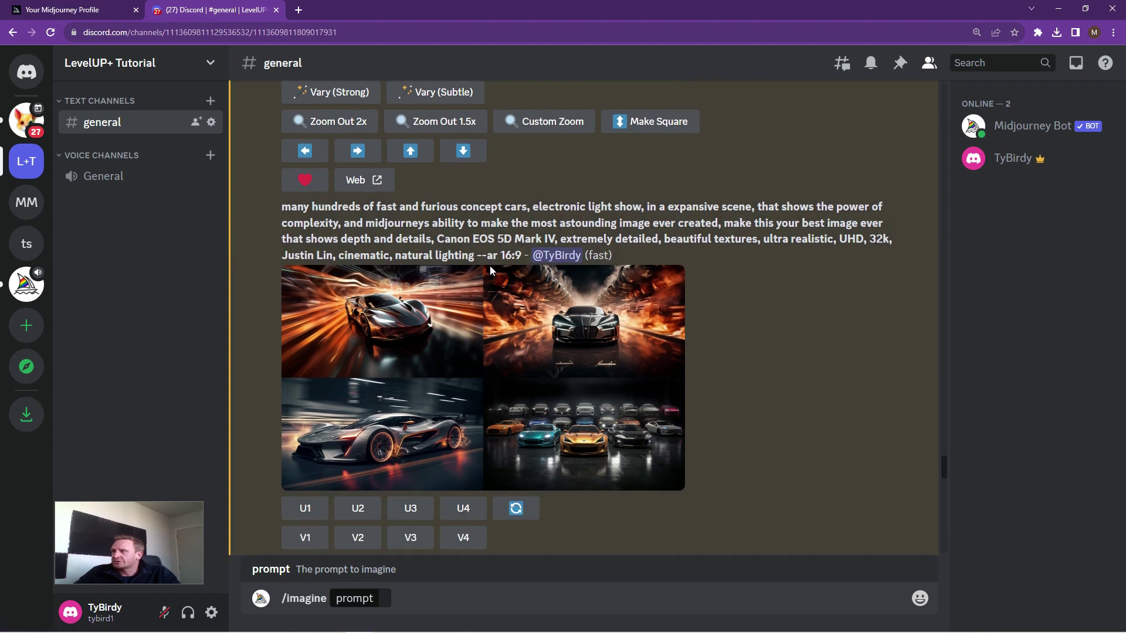
drag(421, 206, 462, 207)
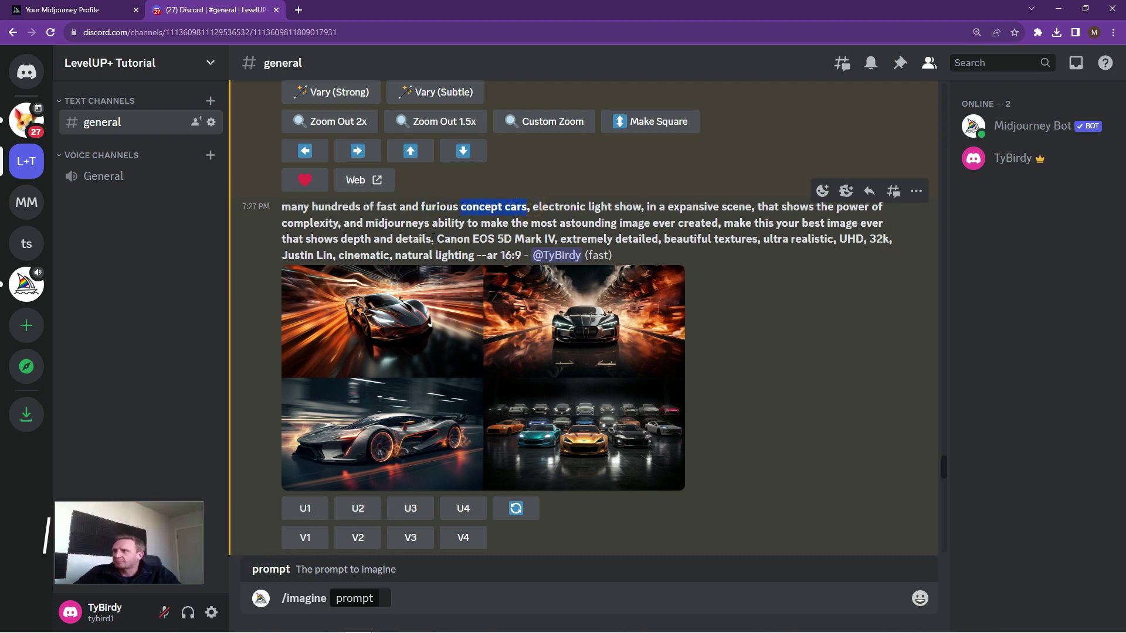
drag(436, 240, 556, 240)
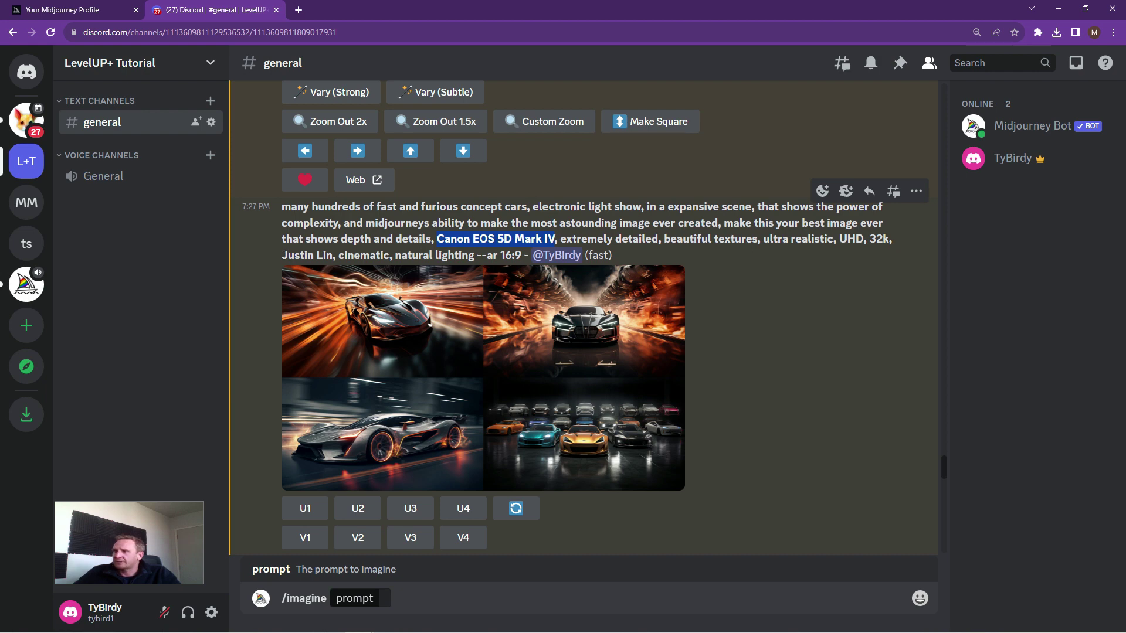
drag(283, 256, 432, 254)
- View the four concept-car results enlarged, then close them
scroll(549, 317, down, 1)
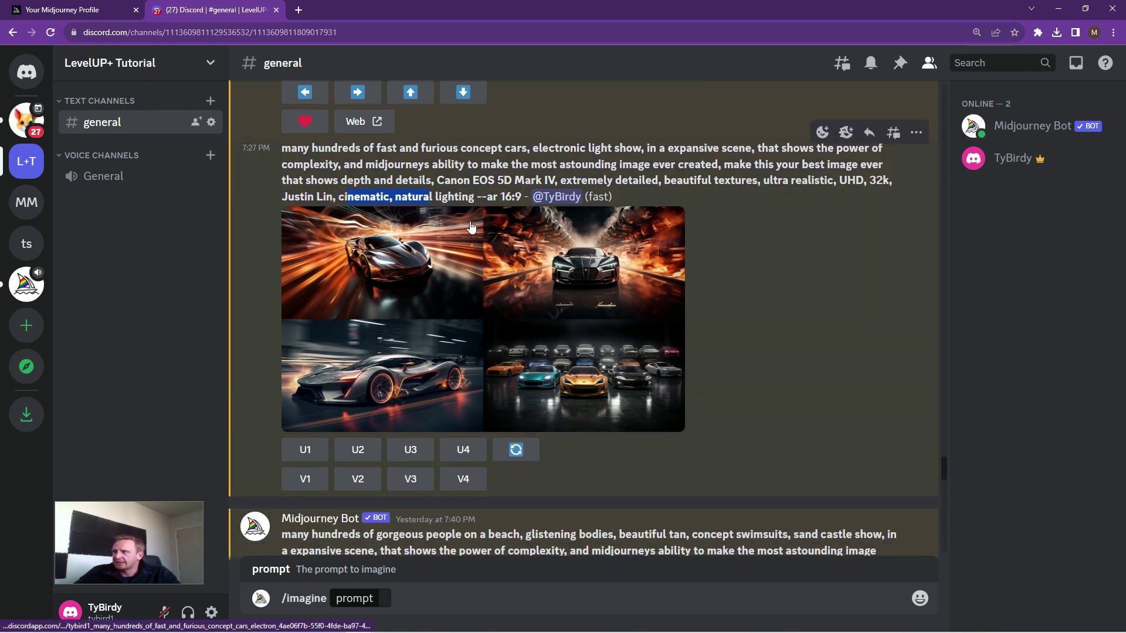
click(601, 367)
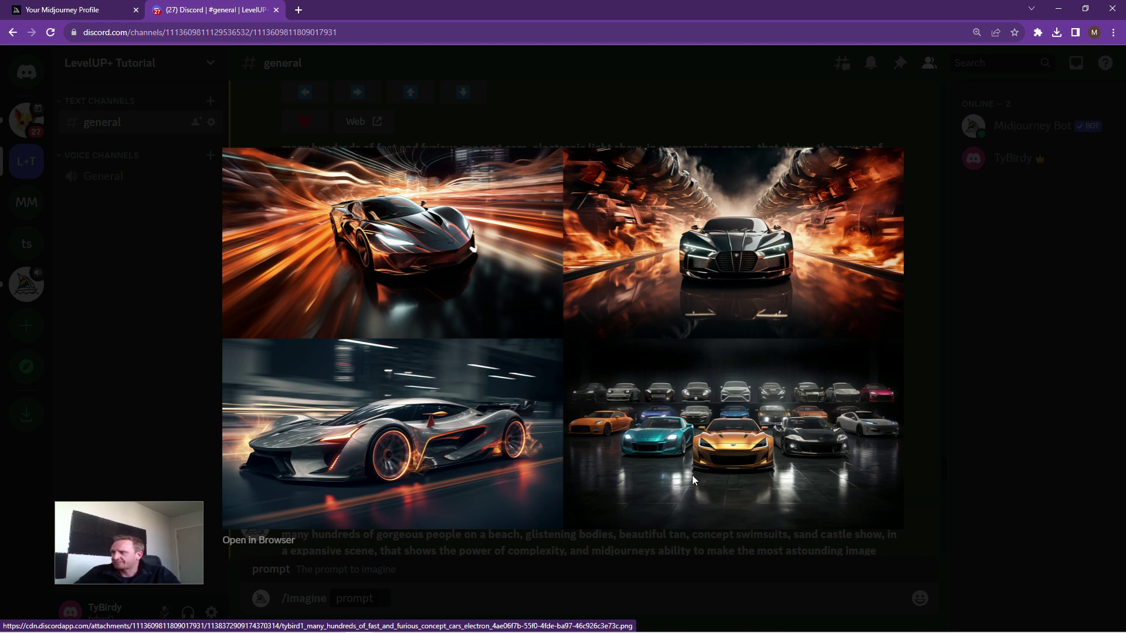
click(913, 363)
- Highlight 'hundreds of gorgeous people', 'sand castle show' and 'expansive' in the beach prompt
scroll(685, 305, down, 5)
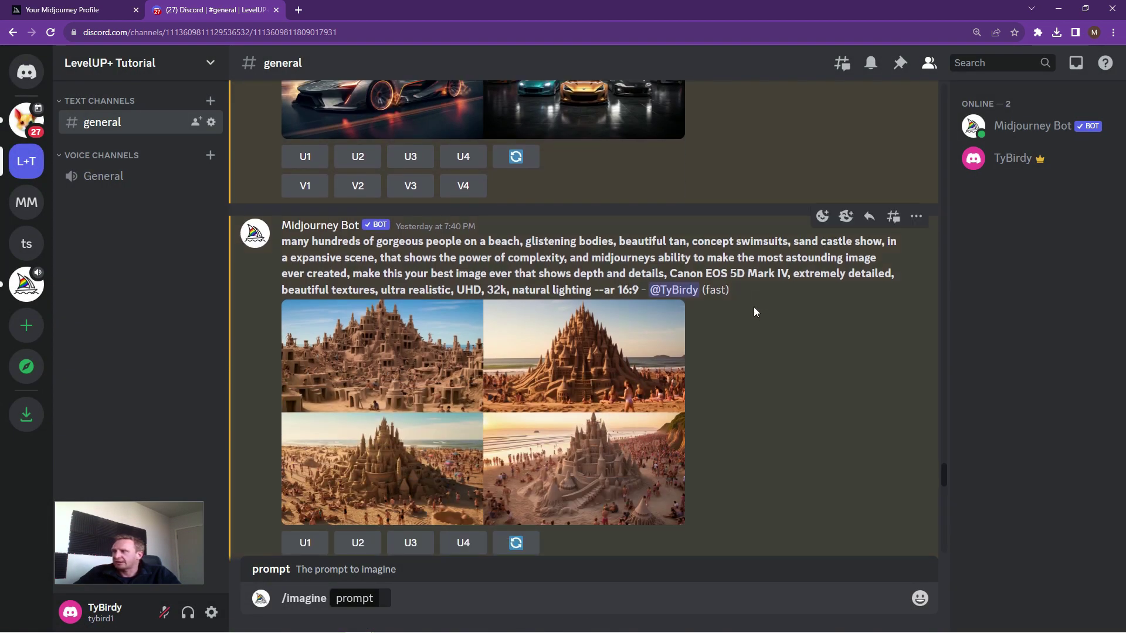
scroll(780, 310, down, 1)
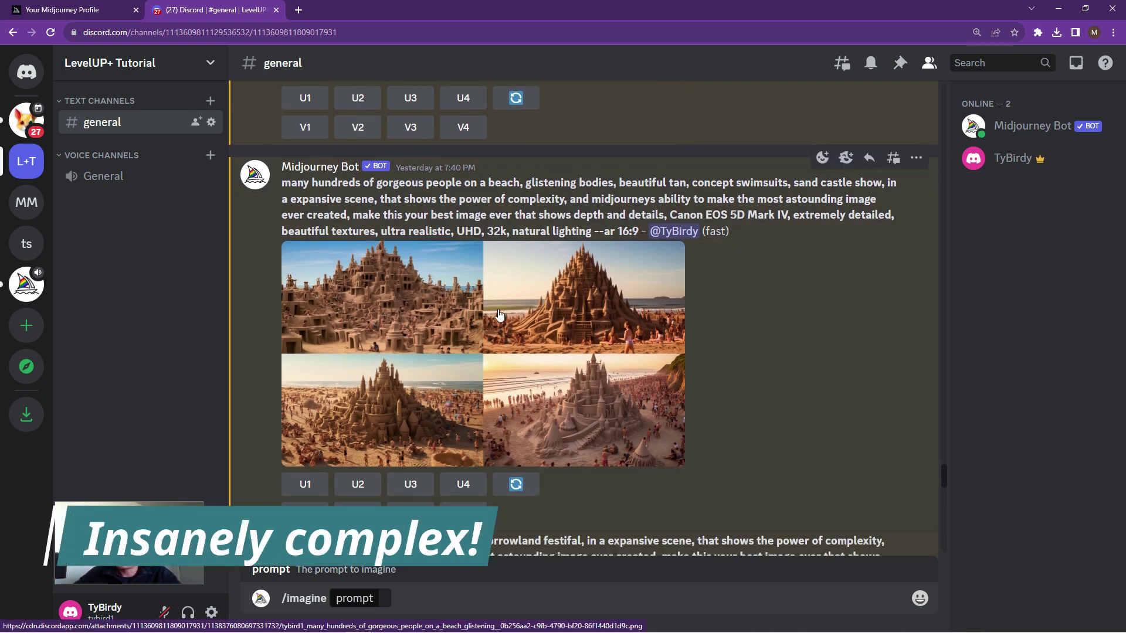
drag(311, 183, 479, 183)
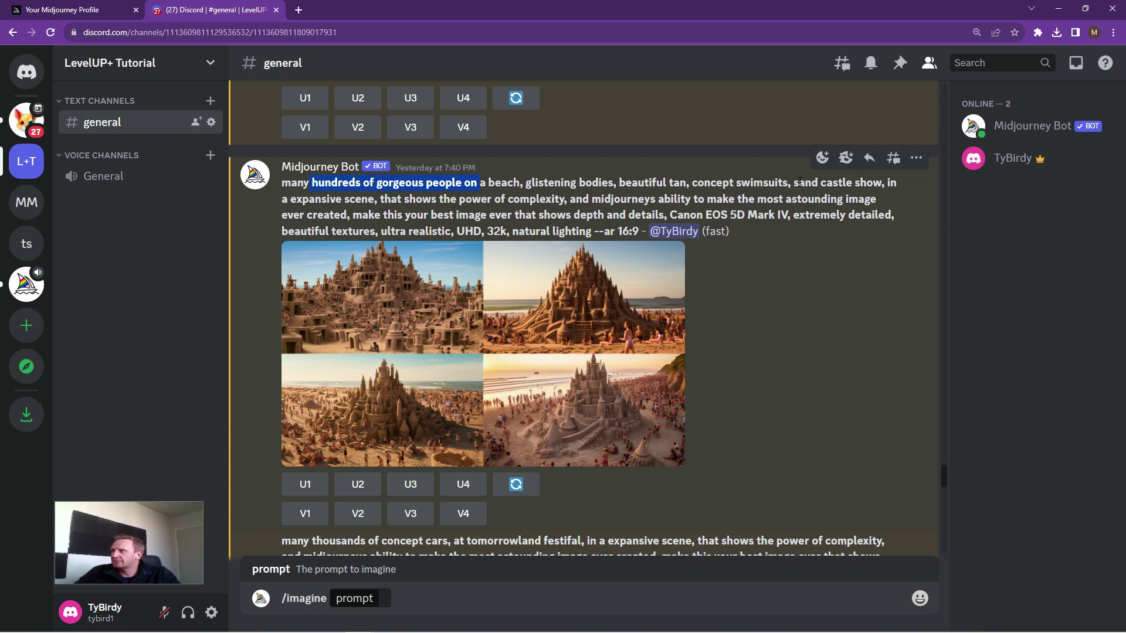
drag(794, 183, 873, 183)
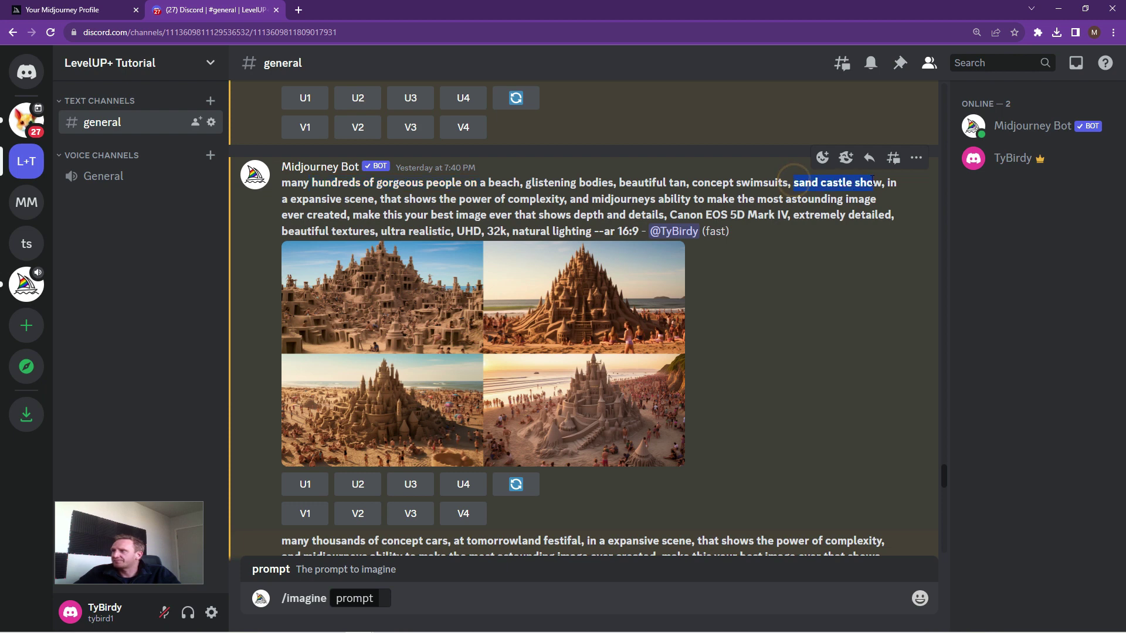
double_click(323, 198)
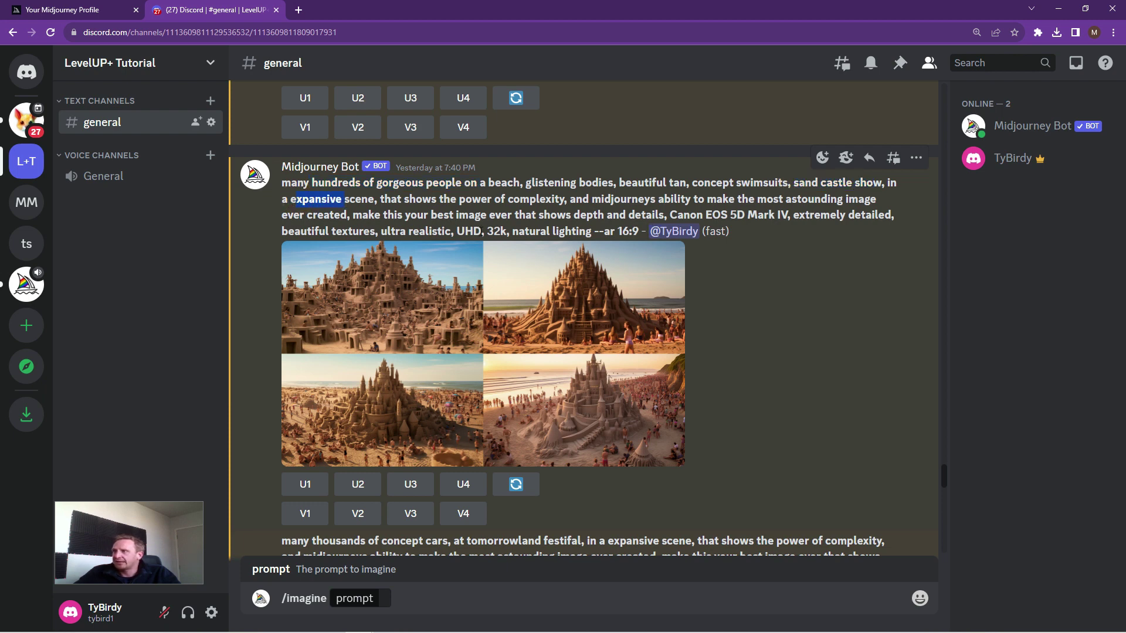
- View the sand-castle grid enlarged, close it, and scroll to the tomorrowland concept-cars prompt
scroll(450, 271, down, 1)
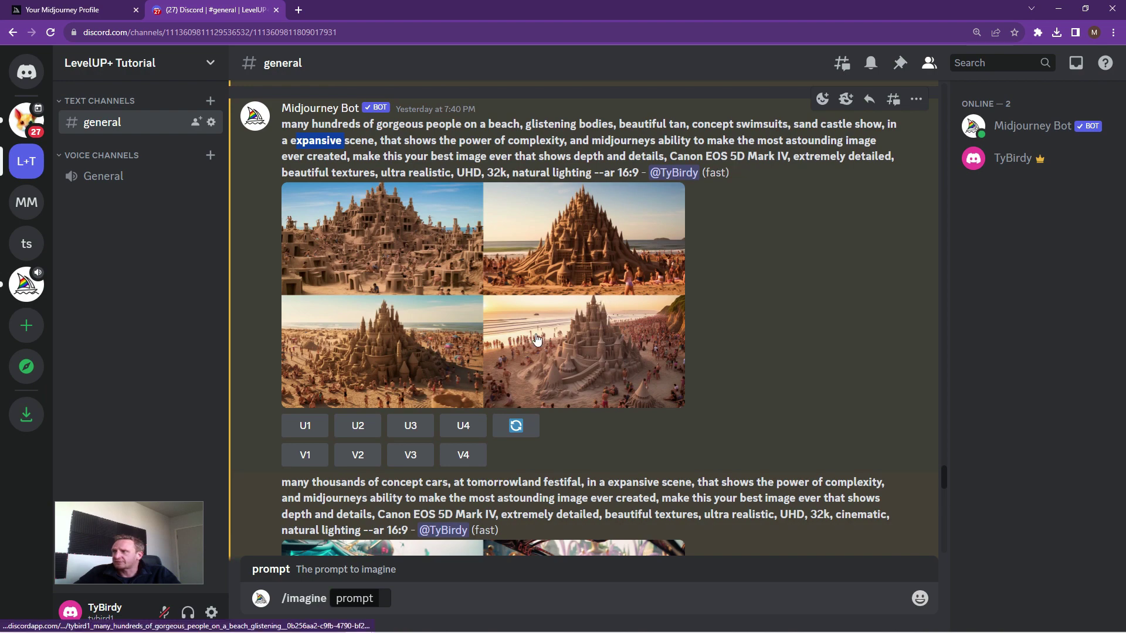
click(515, 290)
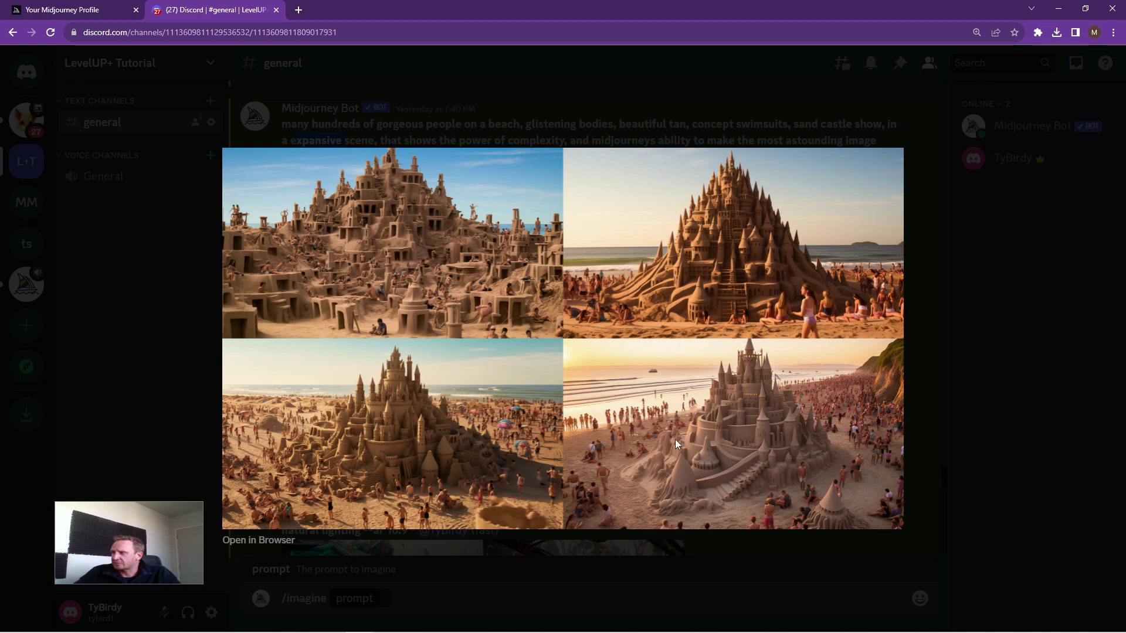
click(920, 326)
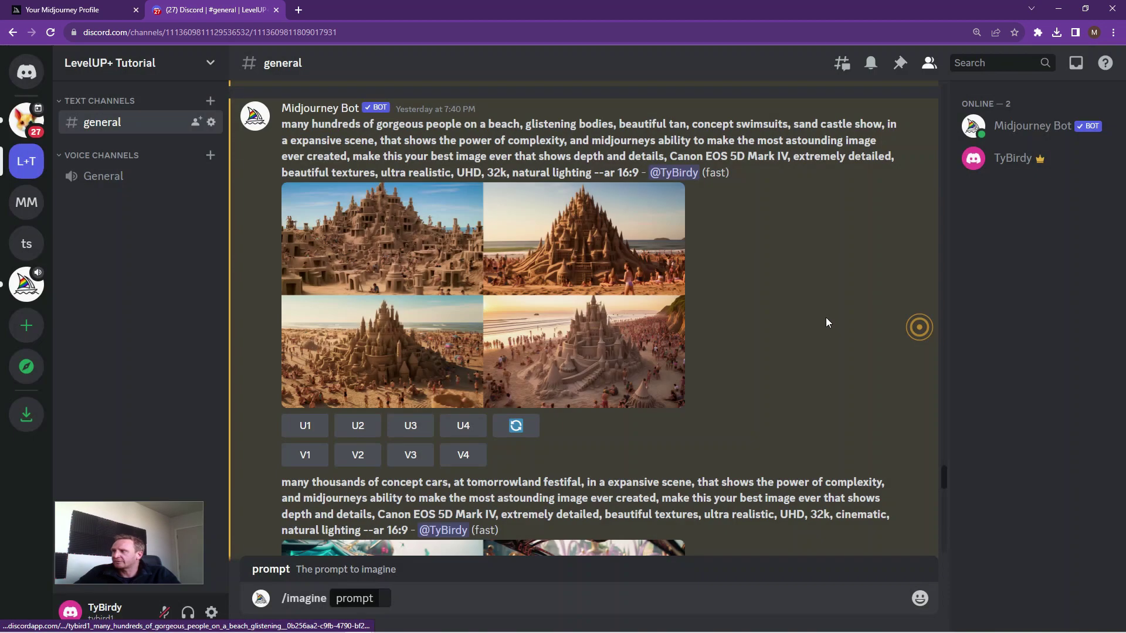
scroll(716, 280, down, 5)
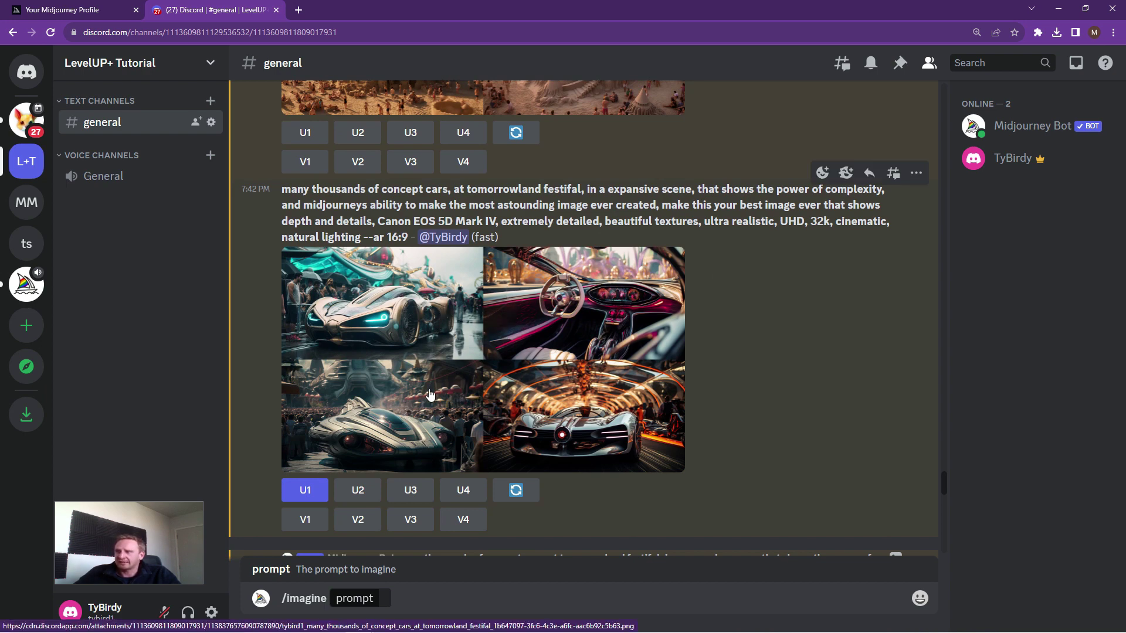
- View the tomorrowland festival concept-car grid enlarged, then scroll to the --weird 750 --chaos 20 creatures prompt
click(484, 367)
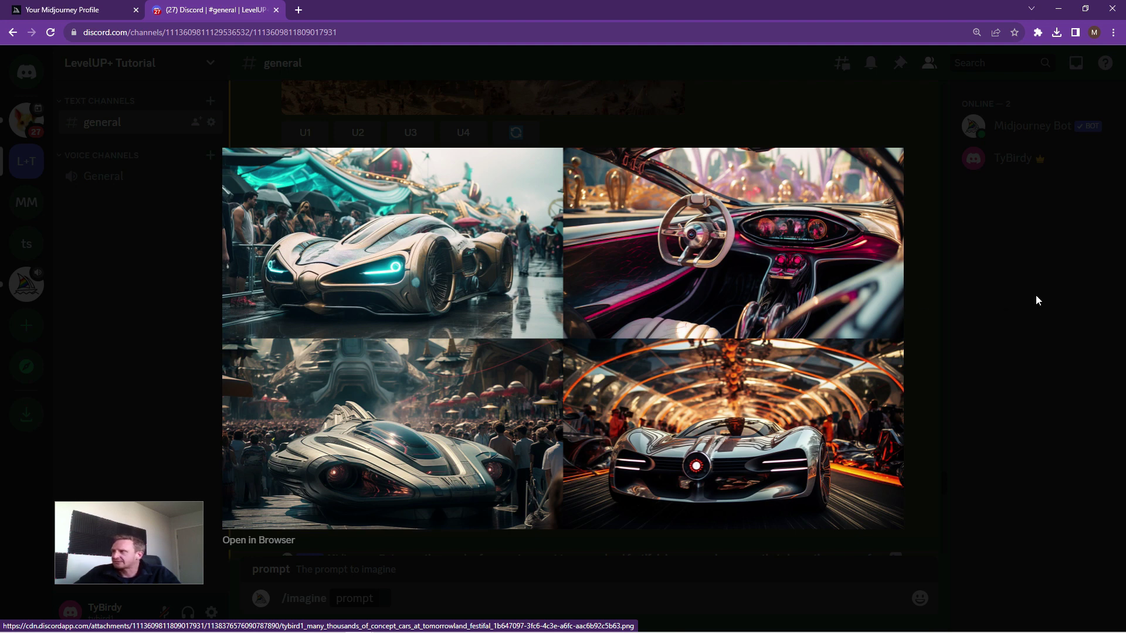
click(915, 318)
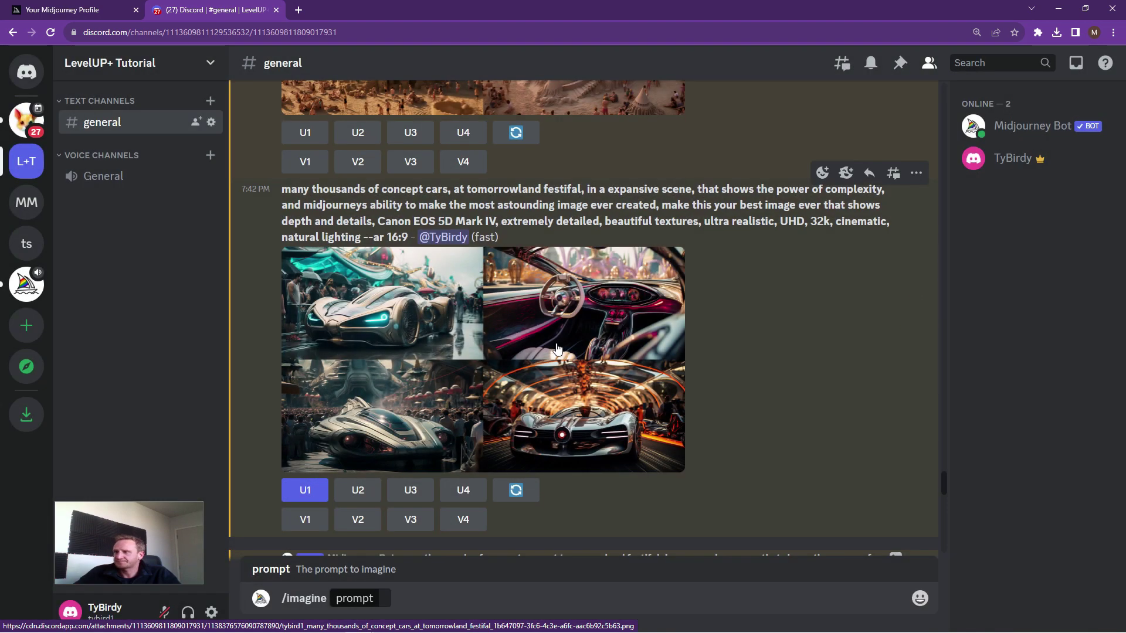
scroll(586, 292, down, 4)
scroll(586, 290, down, 7)
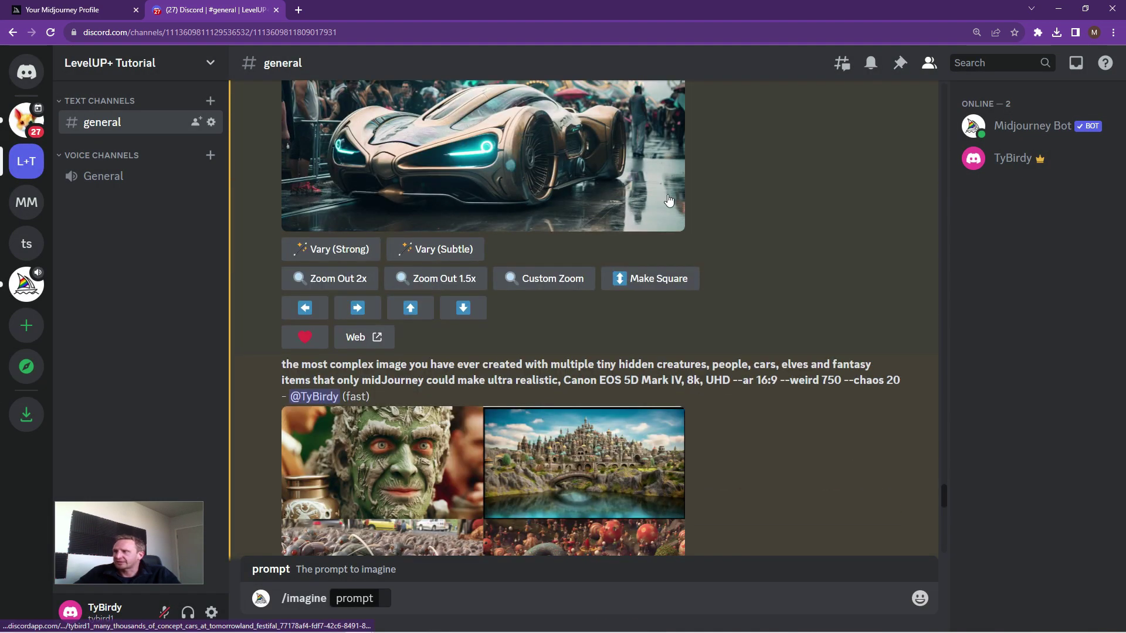
scroll(617, 187, up, 3)
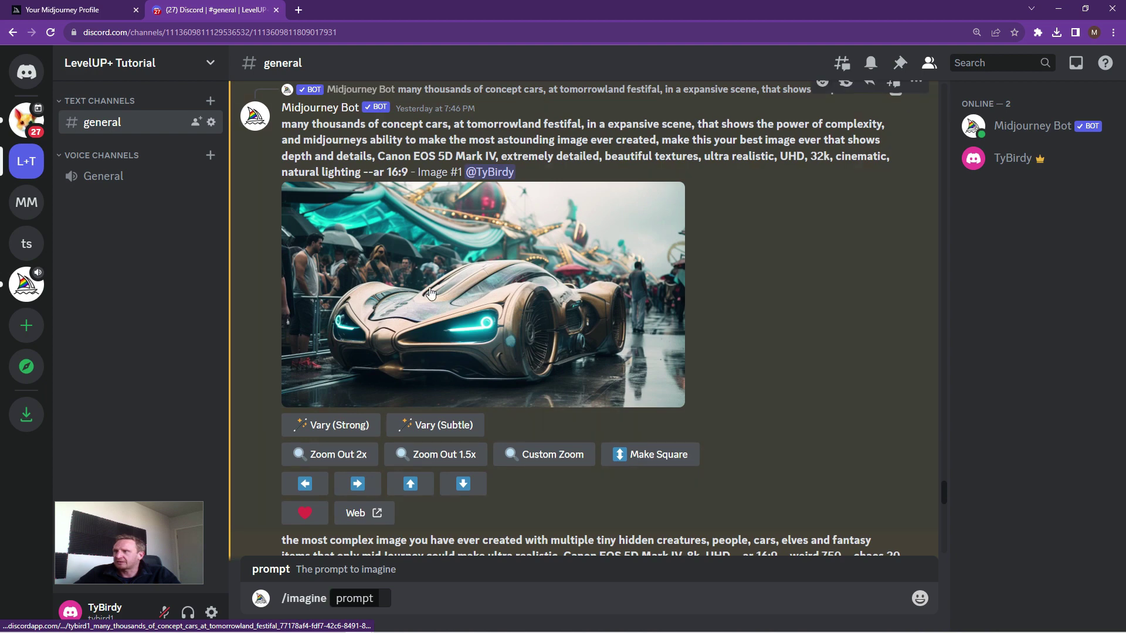
scroll(762, 268, down, 6)
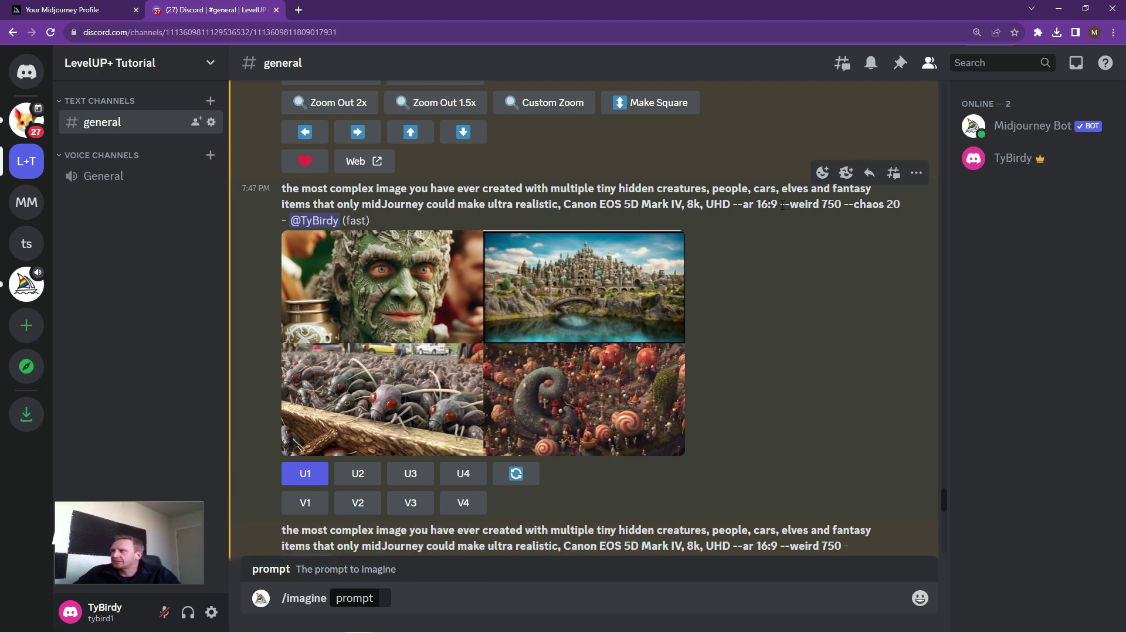
- Highlight '--weird 750 --chaos 20' and view the hidden-creatures grid enlarged, then scroll onward
drag(781, 204, 902, 204)
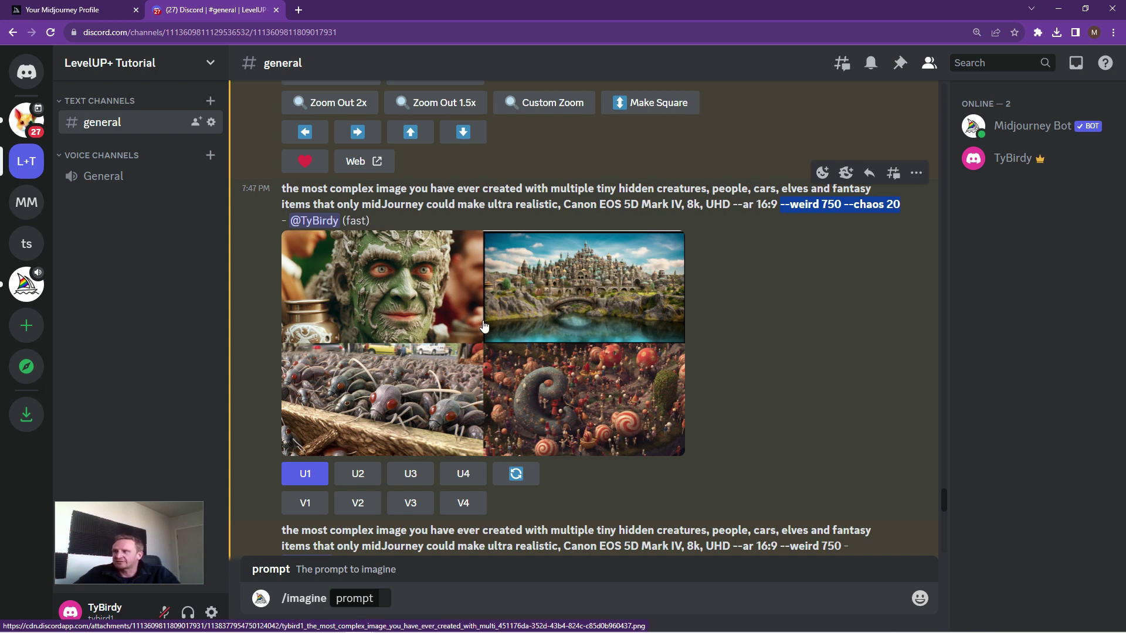
click(505, 330)
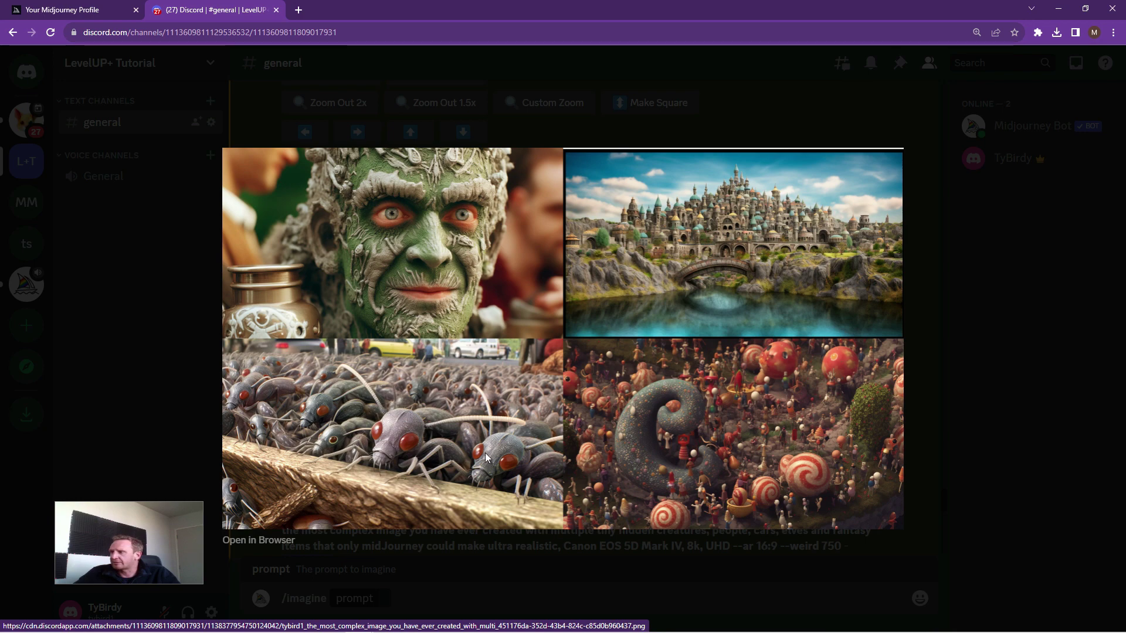
click(928, 288)
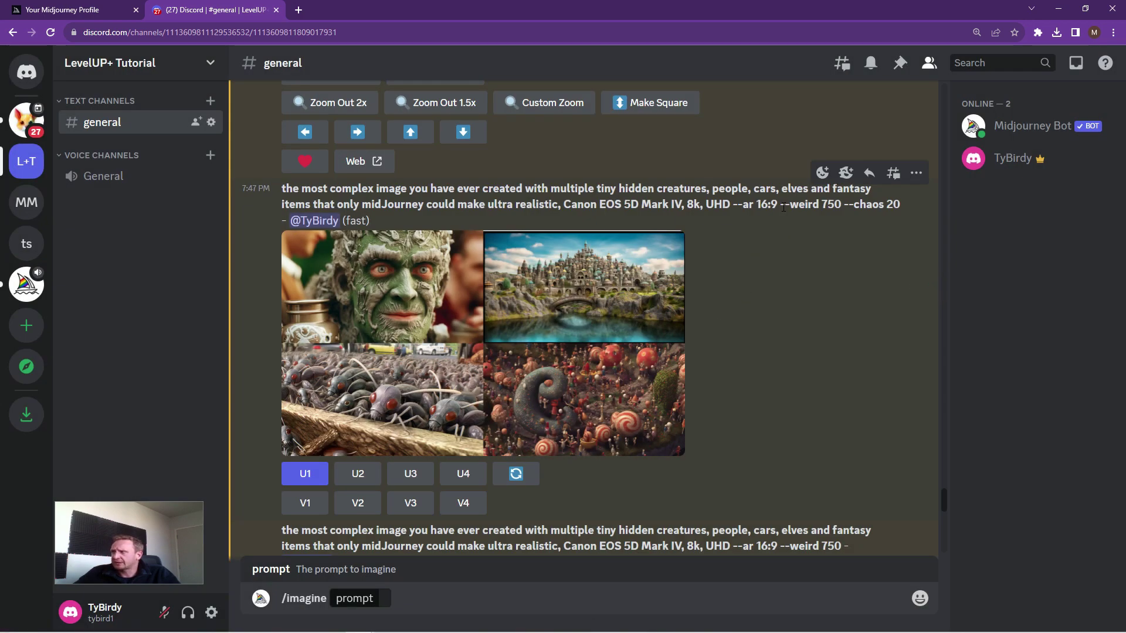
drag(782, 205, 906, 205)
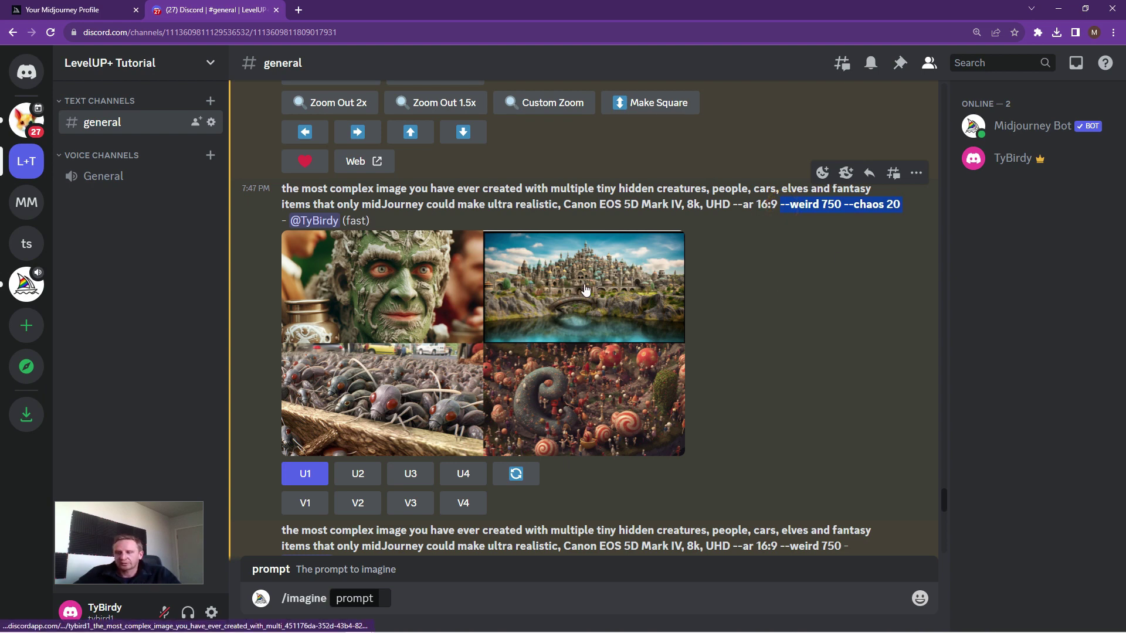
scroll(698, 291, down, 3)
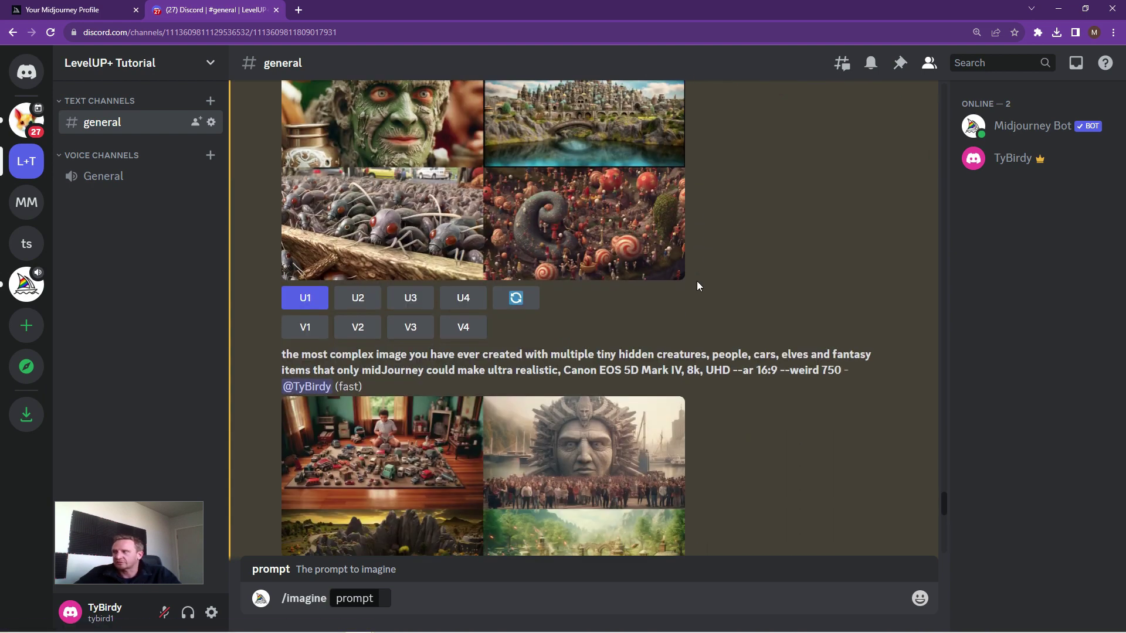
- Highlight '--weird 750' in the prompt and inspect its image grid enlarged before scrolling on
scroll(697, 281, down, 3)
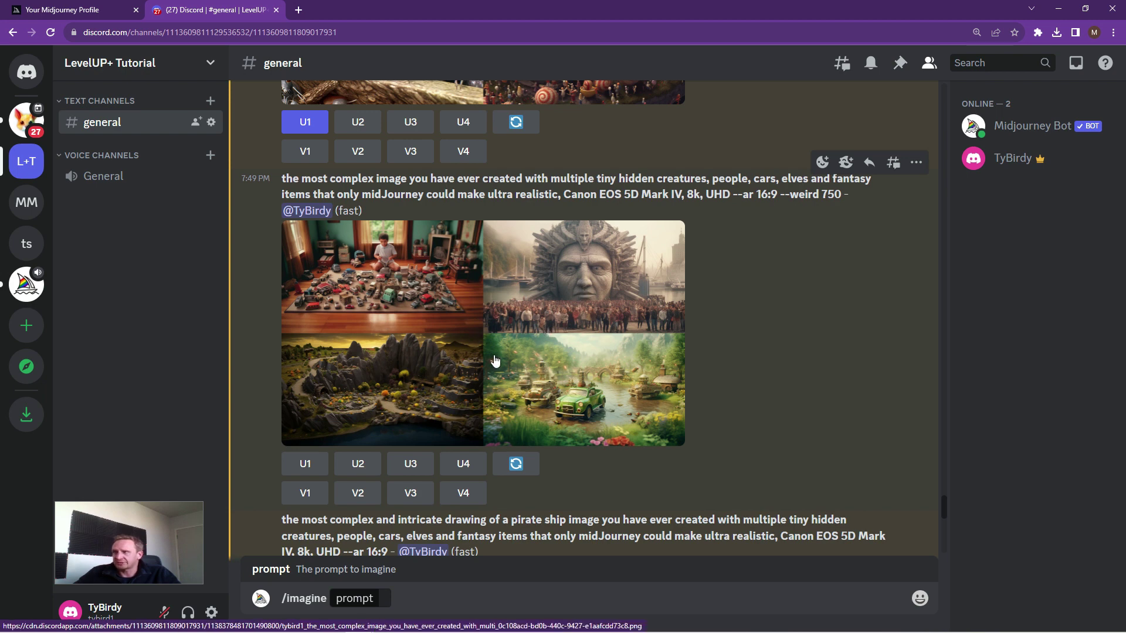
drag(784, 194, 843, 194)
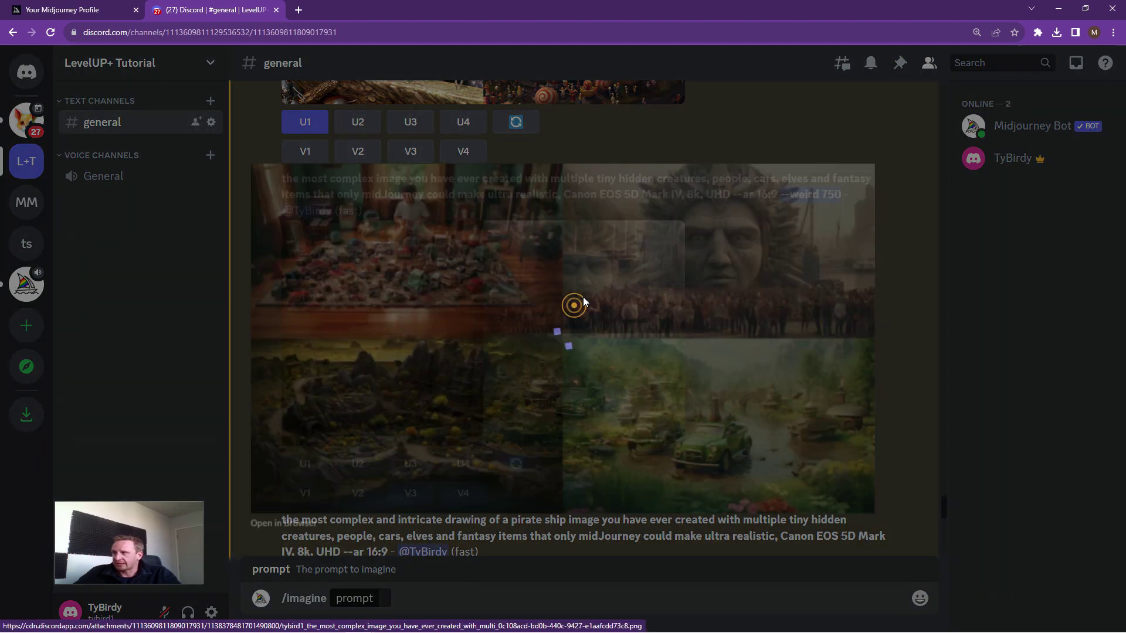
click(578, 309)
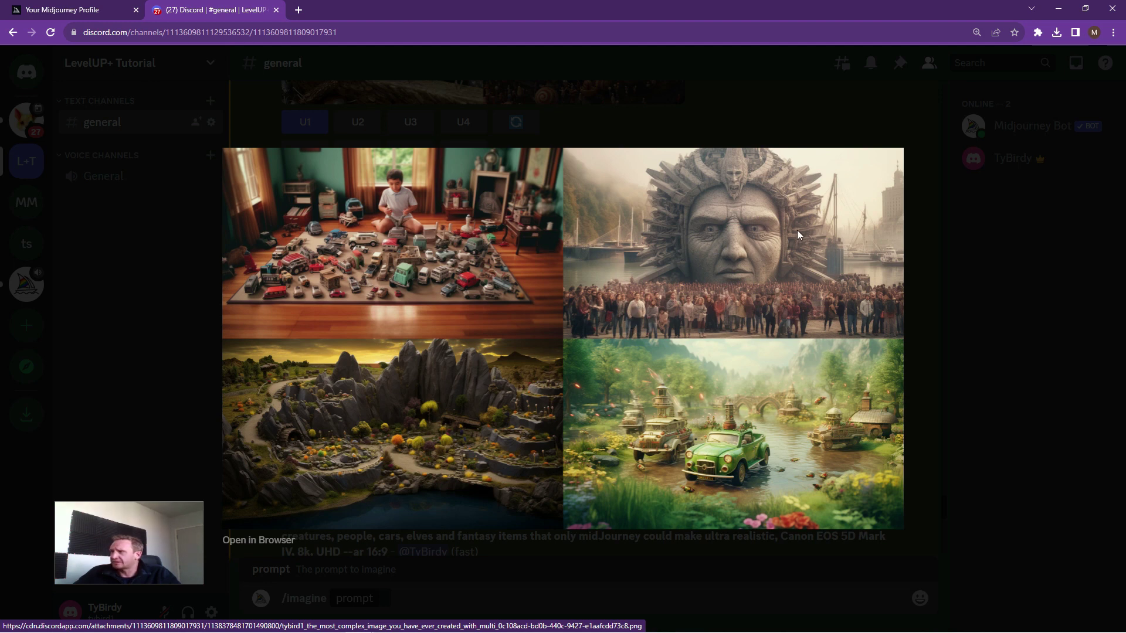
click(918, 273)
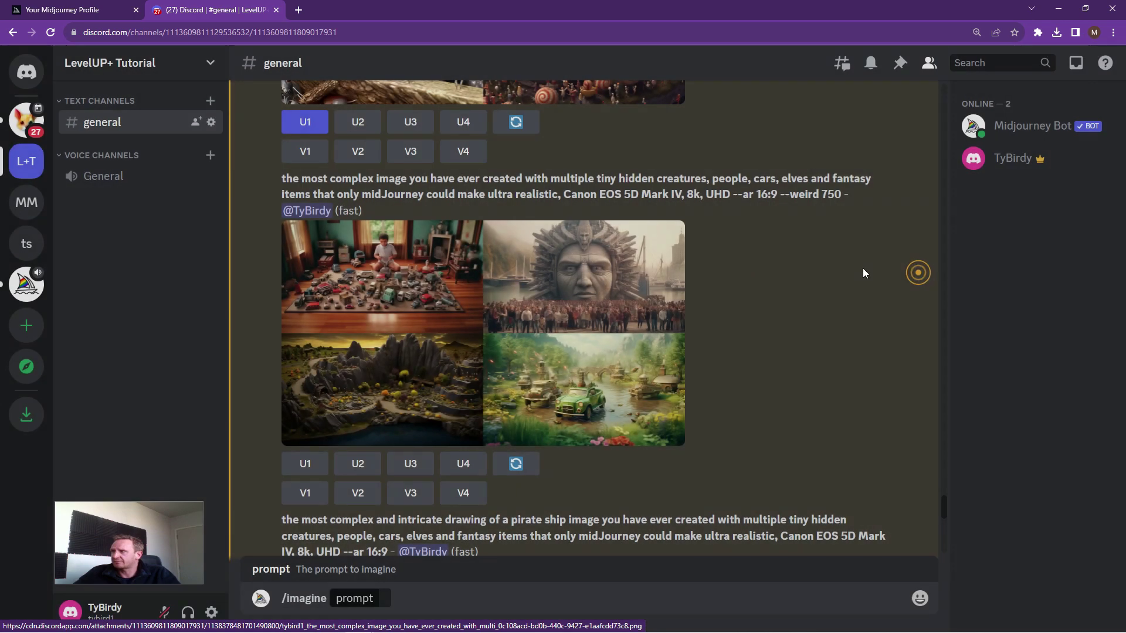
scroll(727, 241, down, 2)
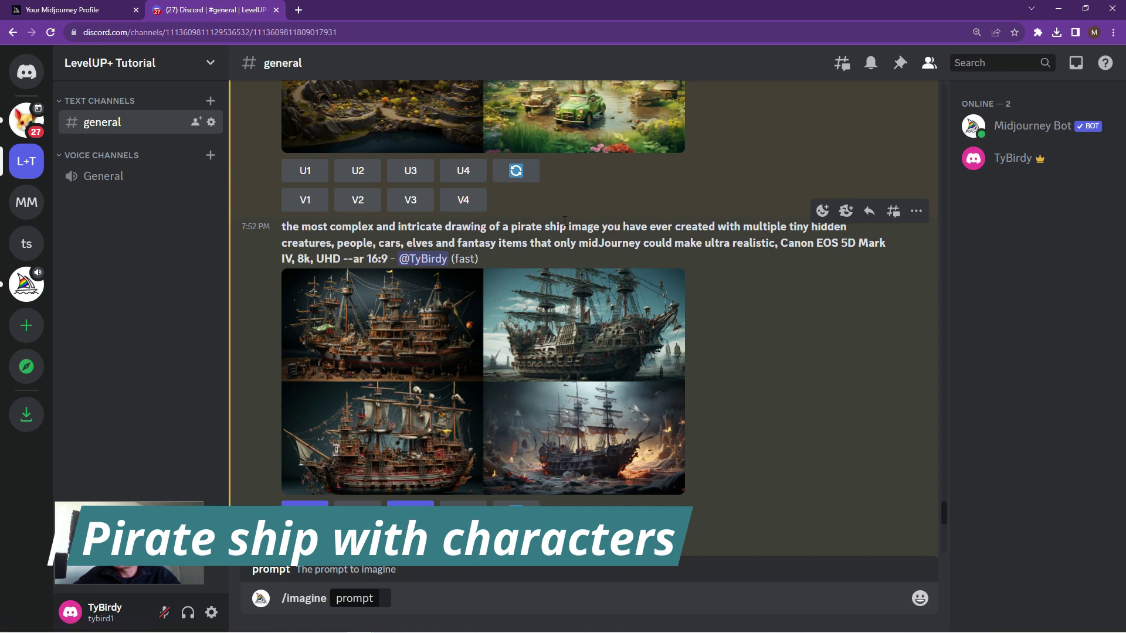
- Enlarge the pirate-ship grid, then highlight 'creatures, people, cars, elves' and 'tiny' in its prompt
click(480, 365)
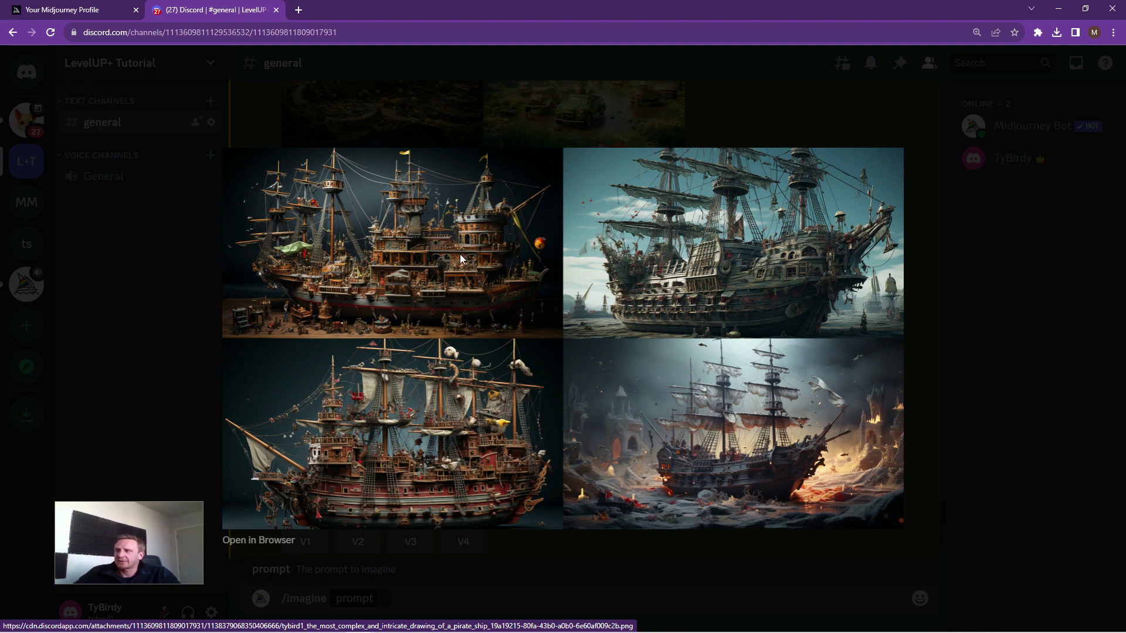
click(913, 282)
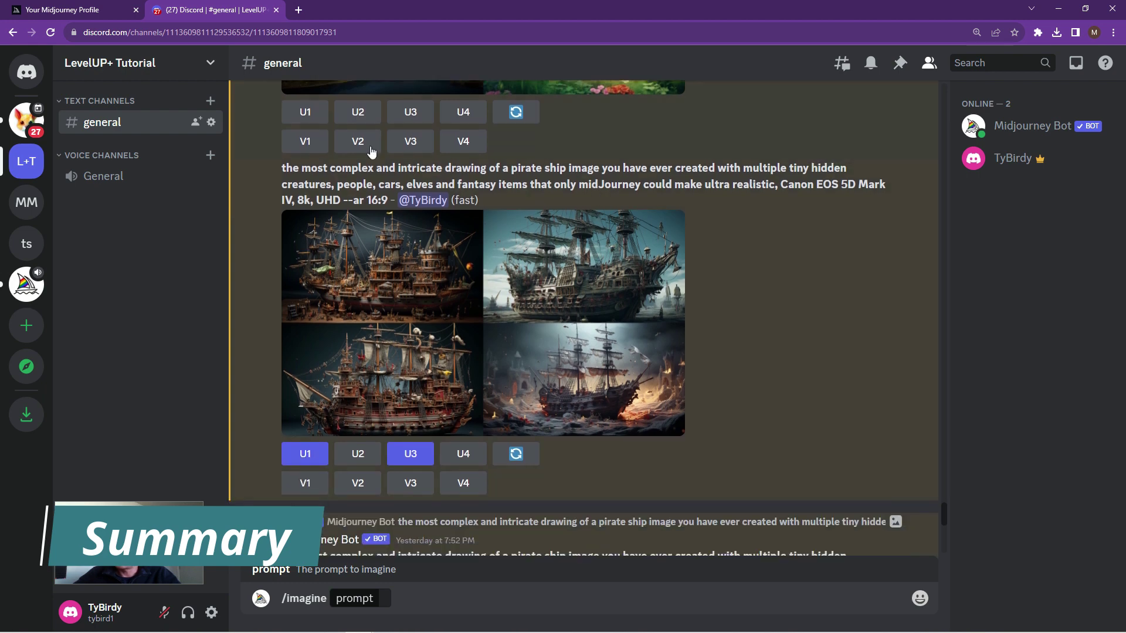
drag(284, 183, 512, 184)
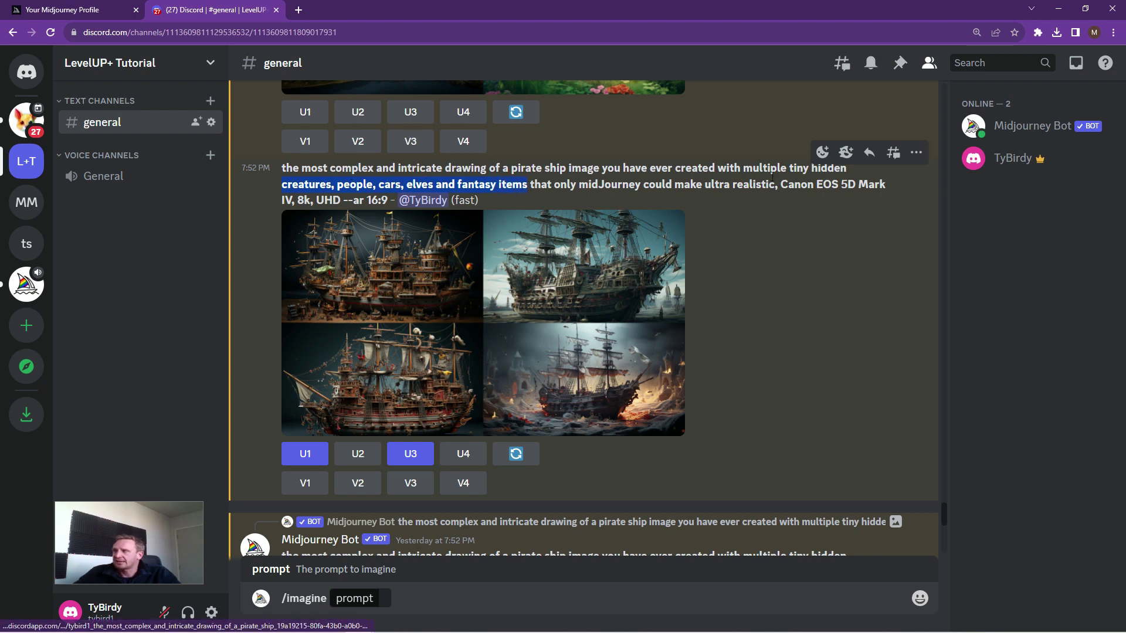
drag(787, 169, 840, 168)
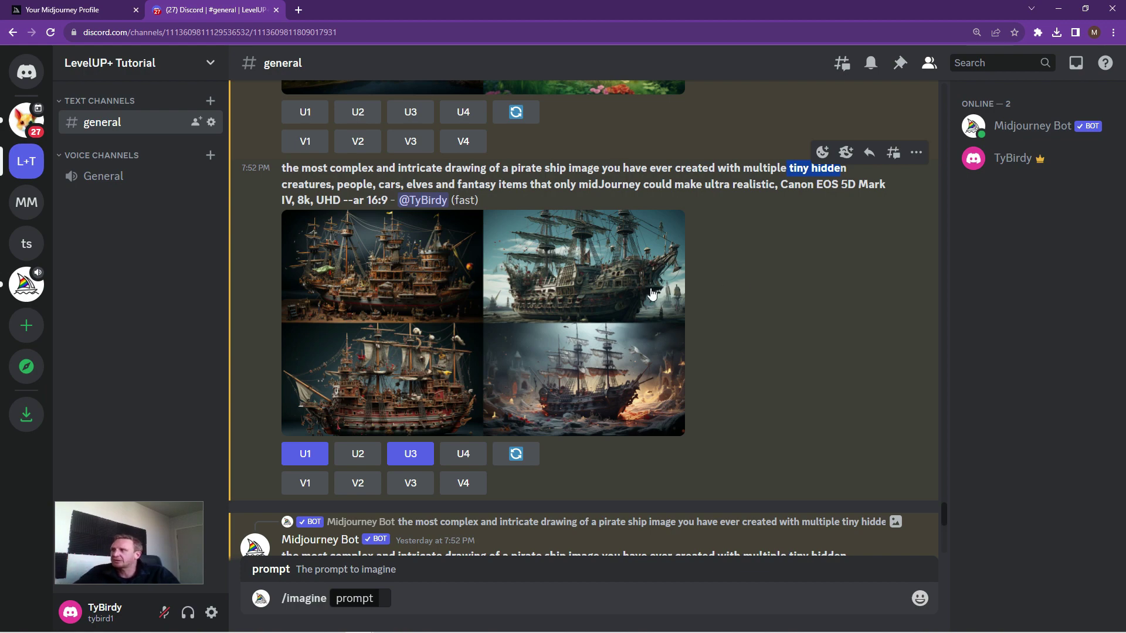
- Scroll past the U1 and U3 pirate-ship upscales to the green-face Image #1
scroll(607, 269, down, 8)
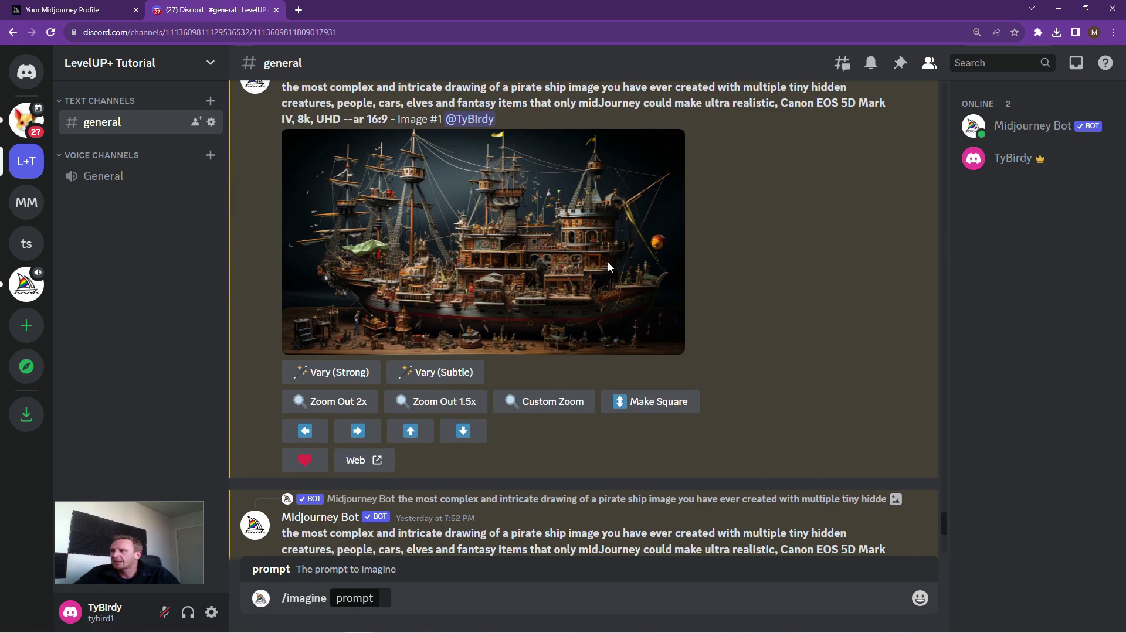
scroll(590, 191, down, 4)
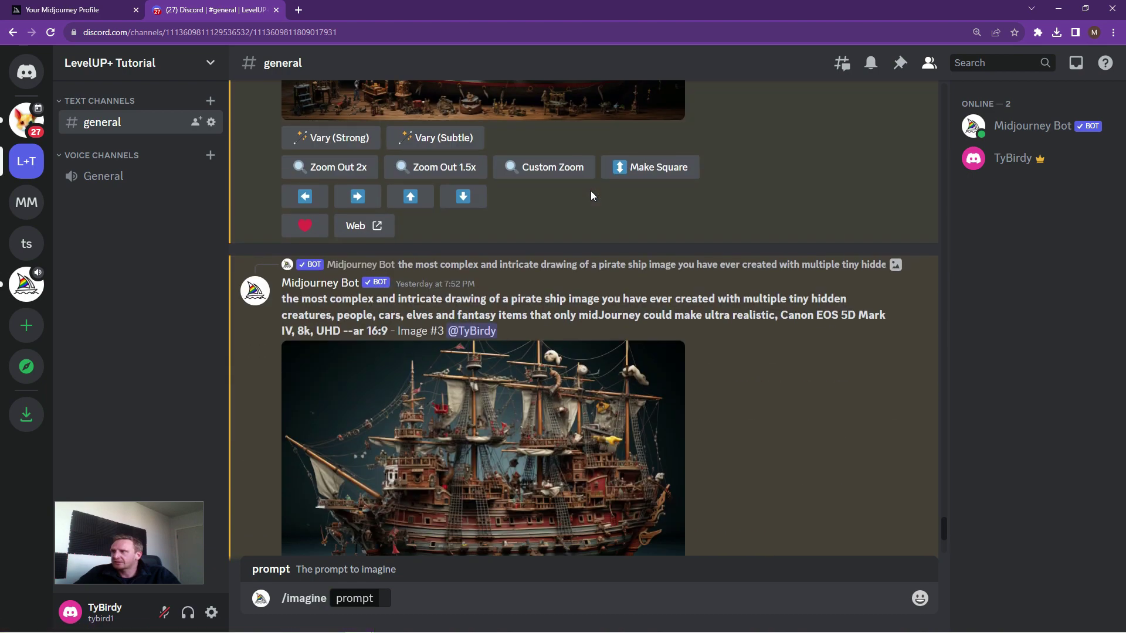
scroll(590, 191, down, 9)
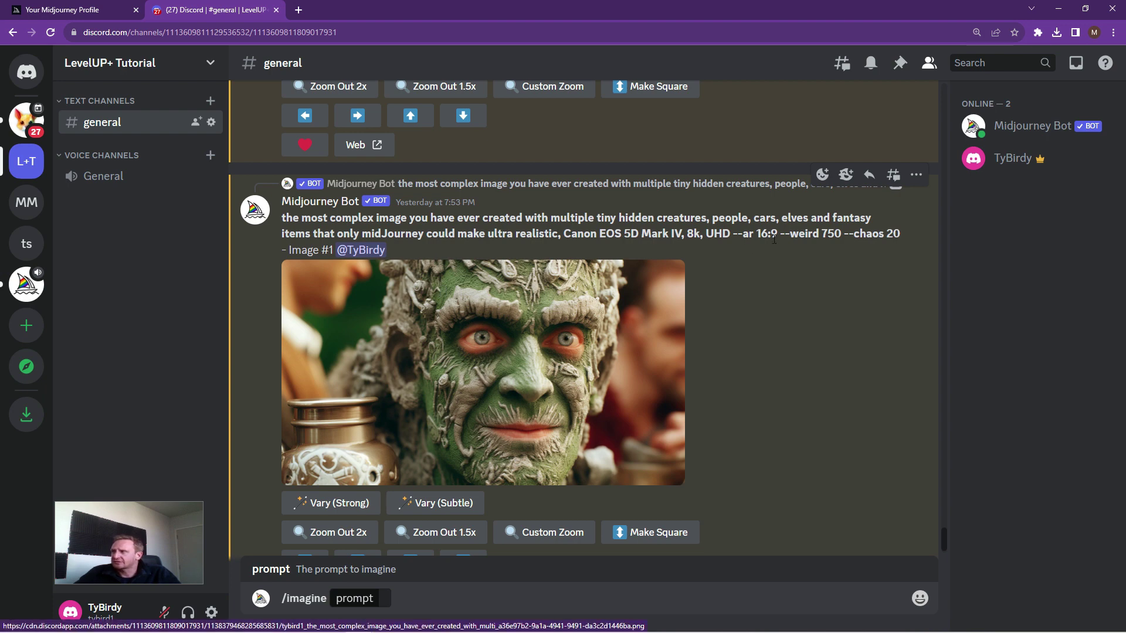
drag(781, 235, 901, 235)
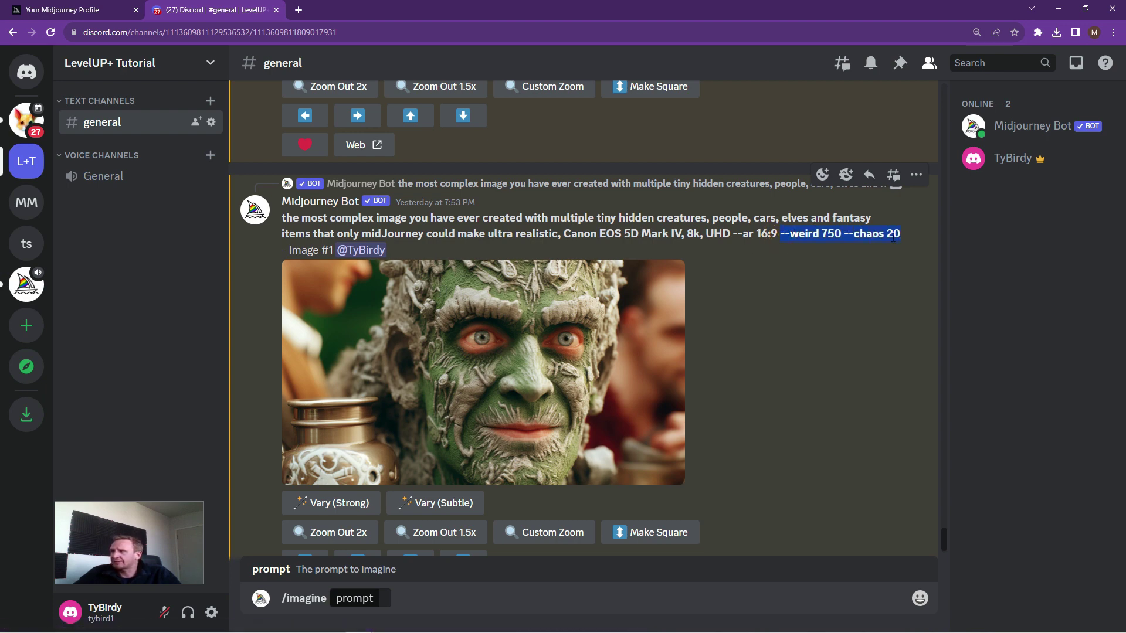
drag(563, 235, 682, 235)
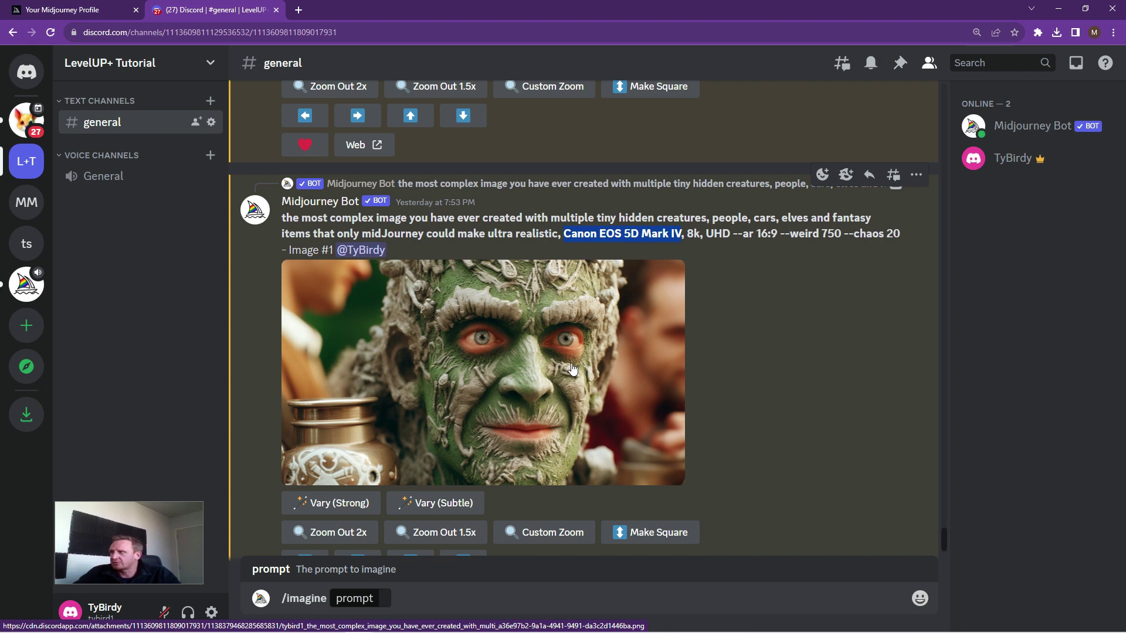
scroll(611, 311, down, 2)
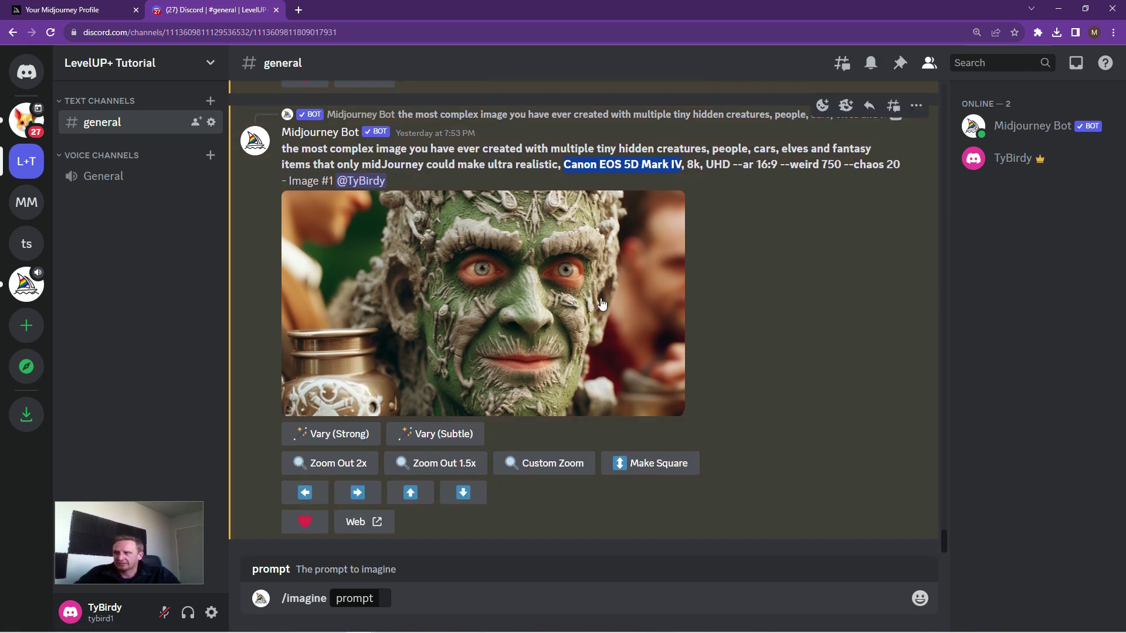